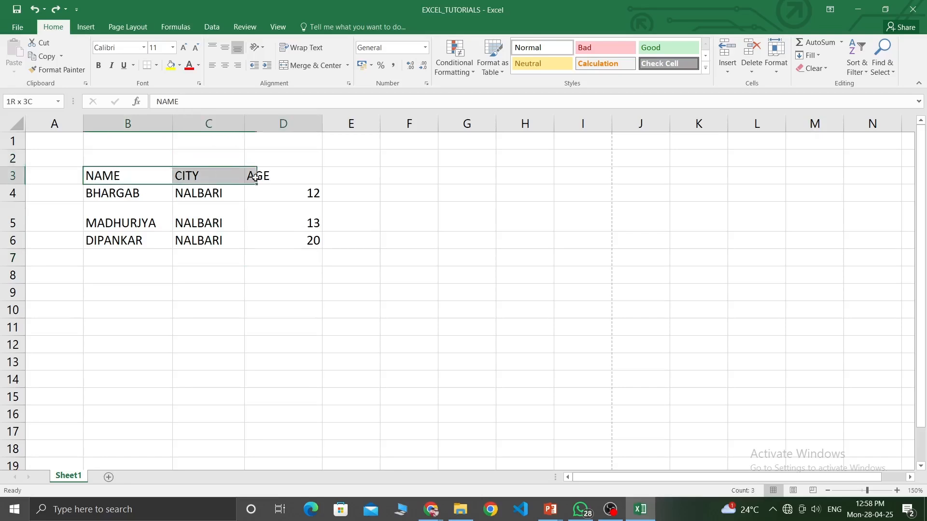
{"action": "left_click", "coordinate": [305, 261]}
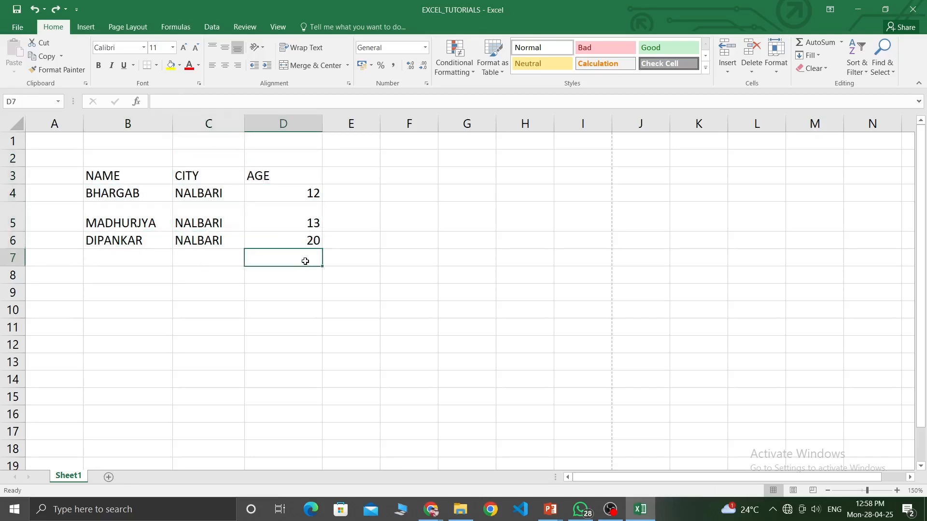
{"action": "left_click", "coordinate": [140, 174]}
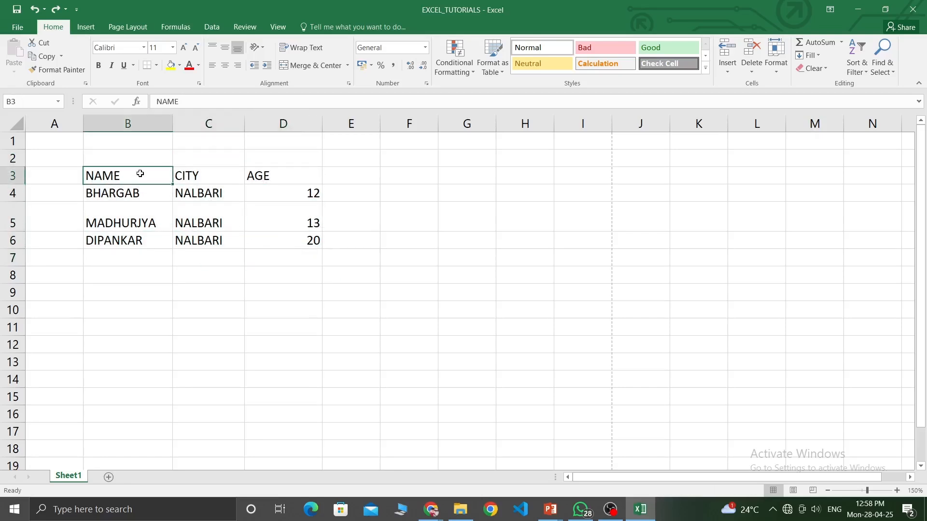
{"action": "left_click", "coordinate": [121, 193]}
{"action": "left_click", "coordinate": [128, 175]}
{"action": "left_click", "coordinate": [157, 187]}
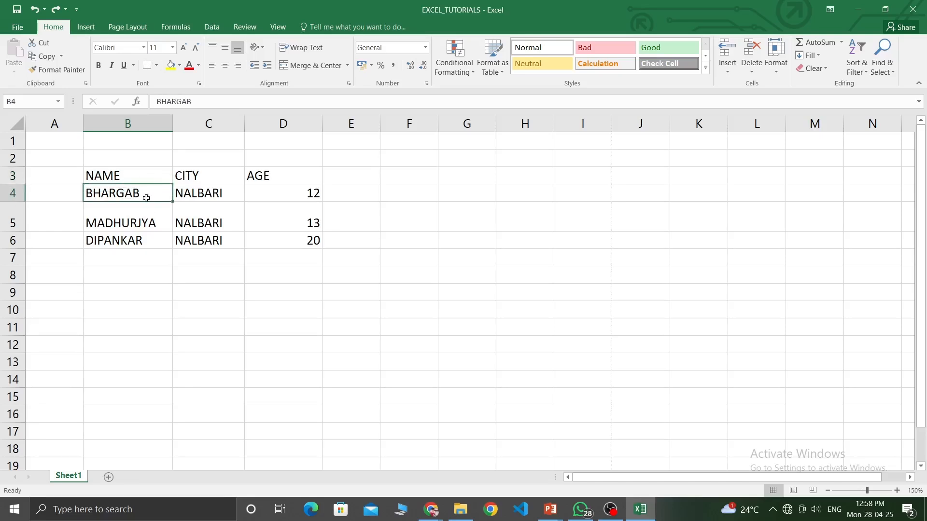
- Clear the NAME, CITY and AGE headers one cell at a time from B3, C3 and D3
{"action": "left_click", "coordinate": [130, 176]}
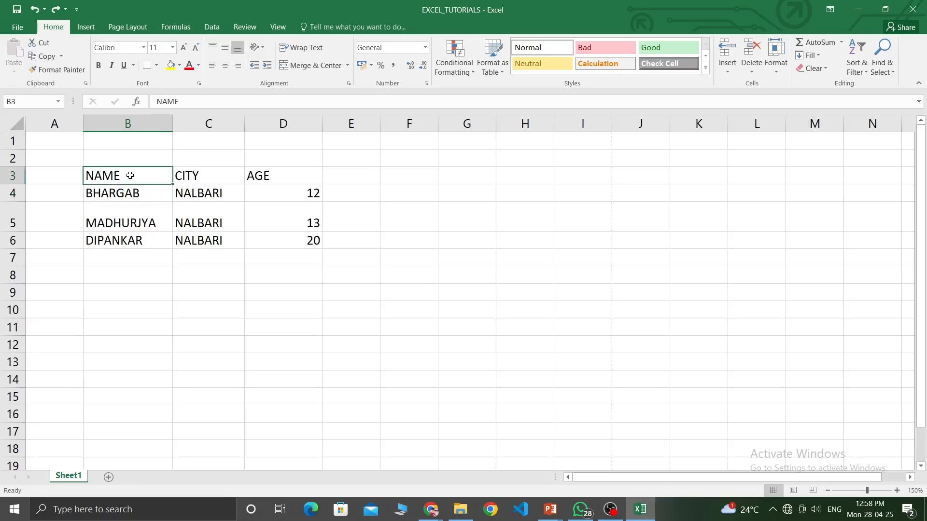
{"action": "key", "text": "Delete"}
{"action": "left_click", "coordinate": [191, 181]}
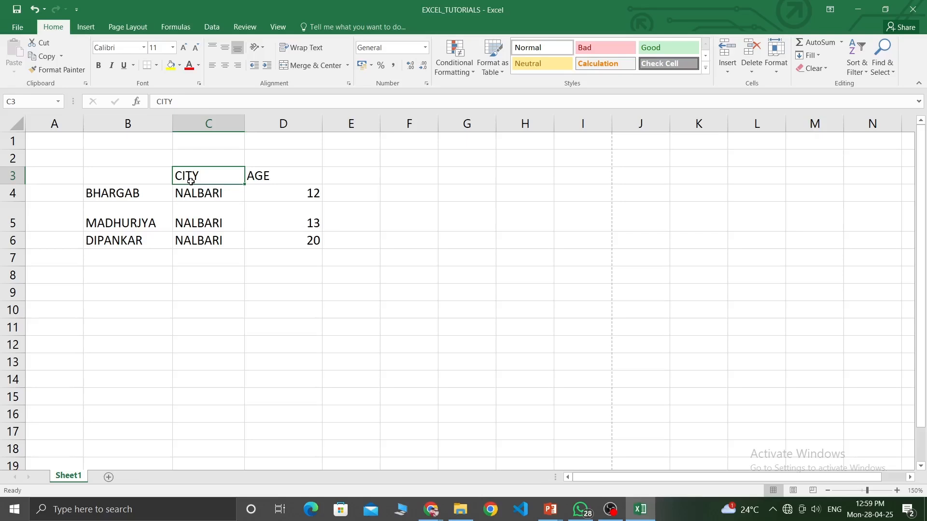
{"action": "key", "text": "Delete"}
{"action": "left_click", "coordinate": [292, 177]}
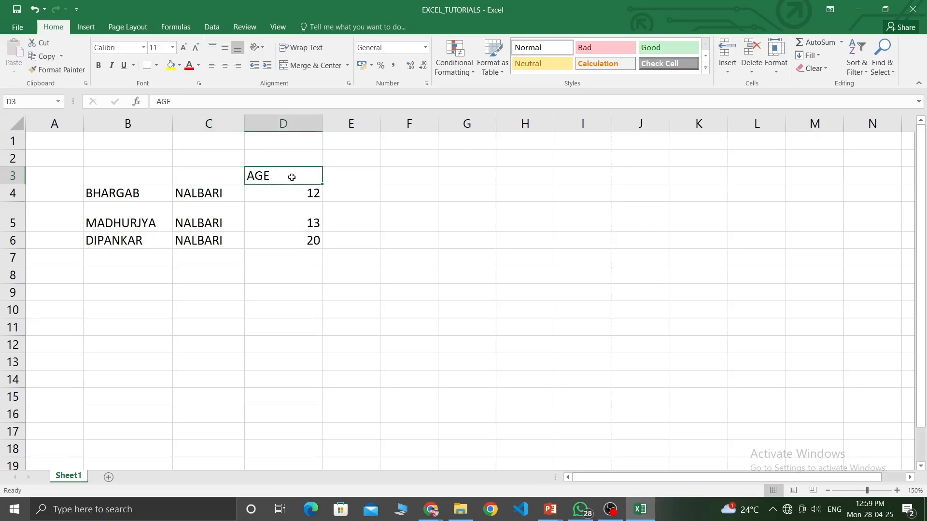
{"action": "key", "text": "Delete"}
- Clear the contents of the whole range B3:D6 in a single operation
{"action": "left_click", "coordinate": [94, 174]}
{"action": "left_click_drag", "start_coordinate": [94, 174], "coordinate": [295, 240]}
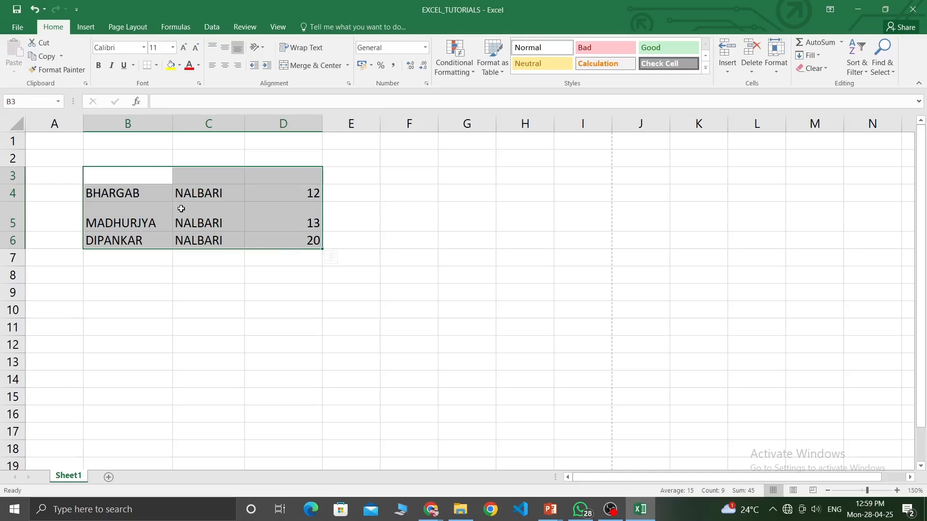
{"action": "key", "text": "Delete"}
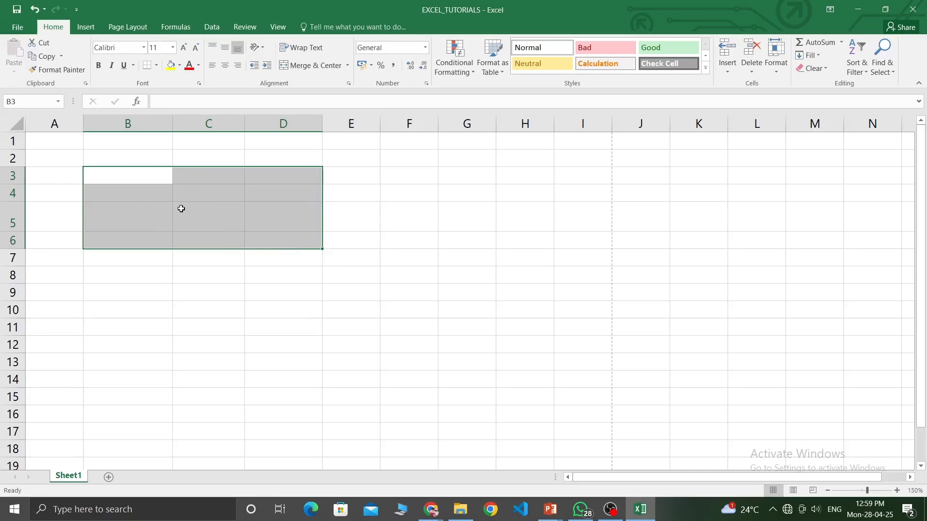
{"action": "left_click", "coordinate": [235, 321]}
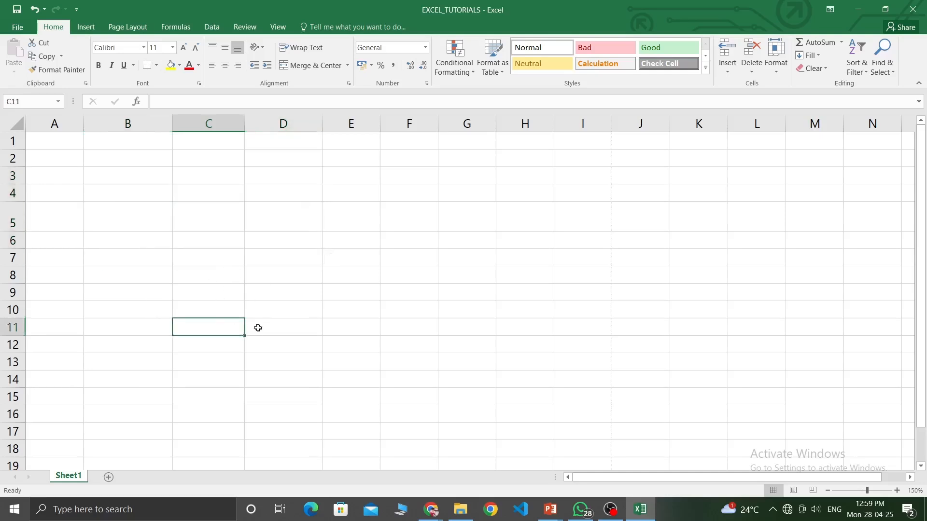
- Reduce the height of row 5 slightly and enter a person's first name in cell B5
{"action": "scroll", "coordinate": [205, 325], "scroll_direction": "up", "scroll_amount": 2}
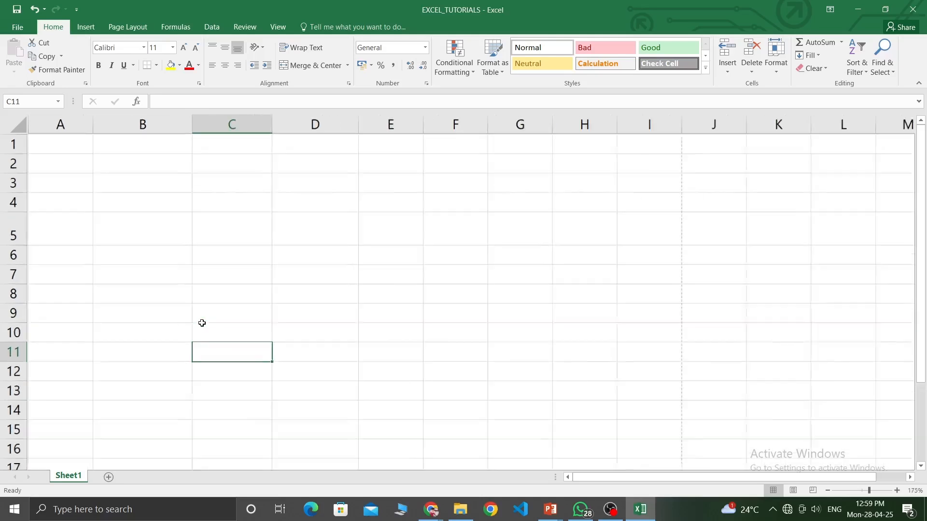
{"action": "left_click", "coordinate": [148, 246]}
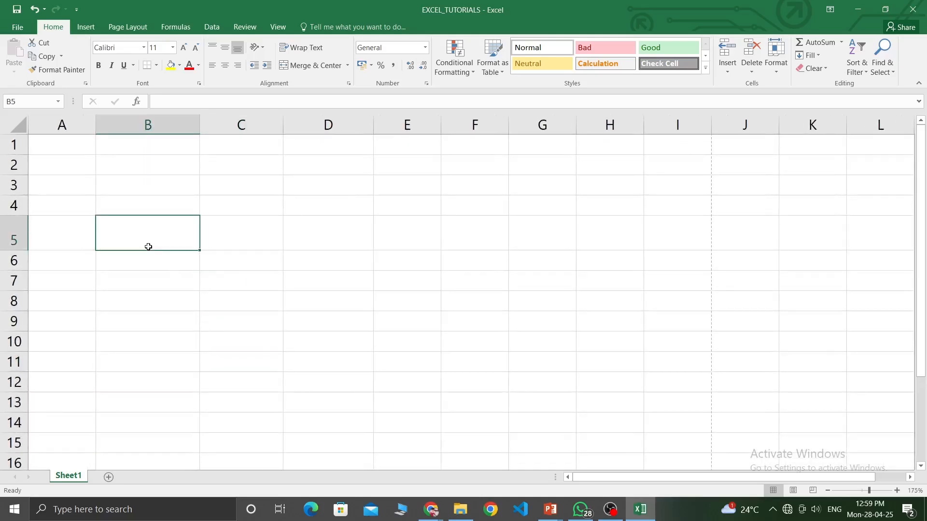
{"action": "left_click_drag", "start_coordinate": [10, 251], "coordinate": [9, 241]}
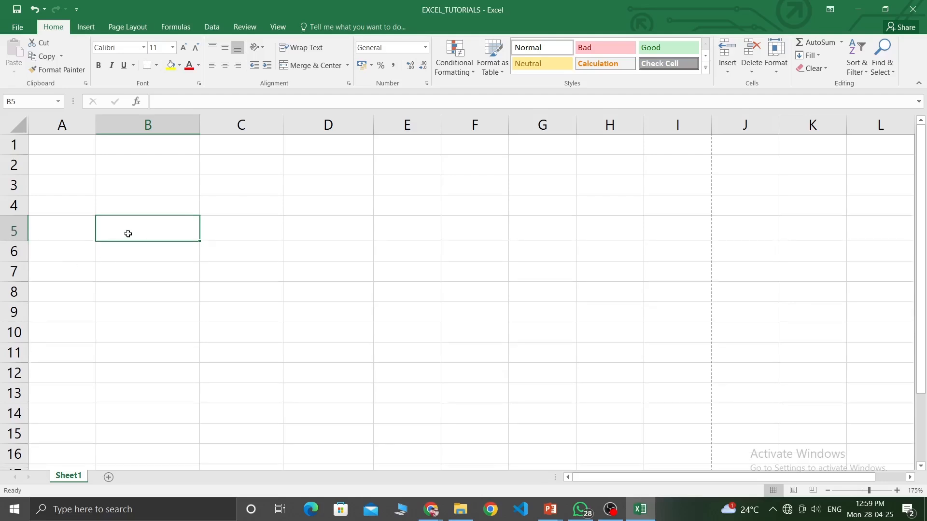
{"action": "type", "text": "bhargab"}
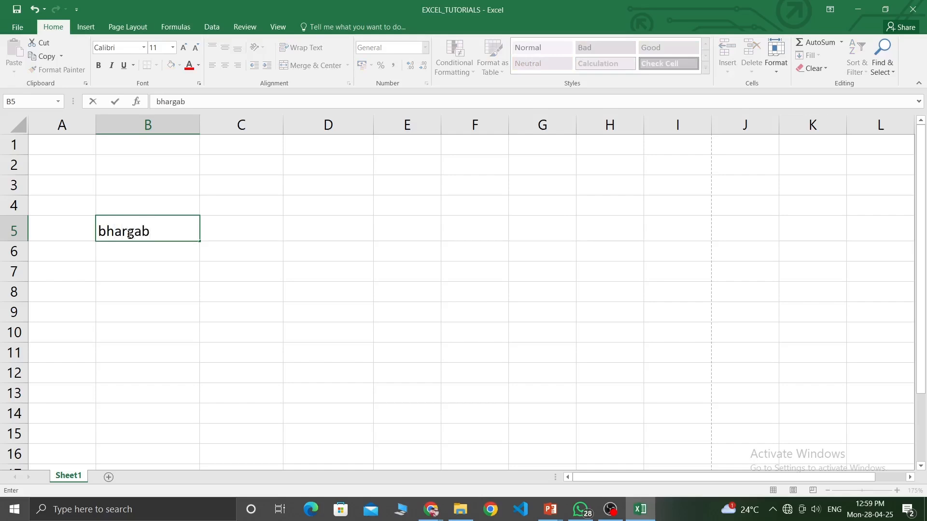
{"action": "left_click", "coordinate": [138, 249]}
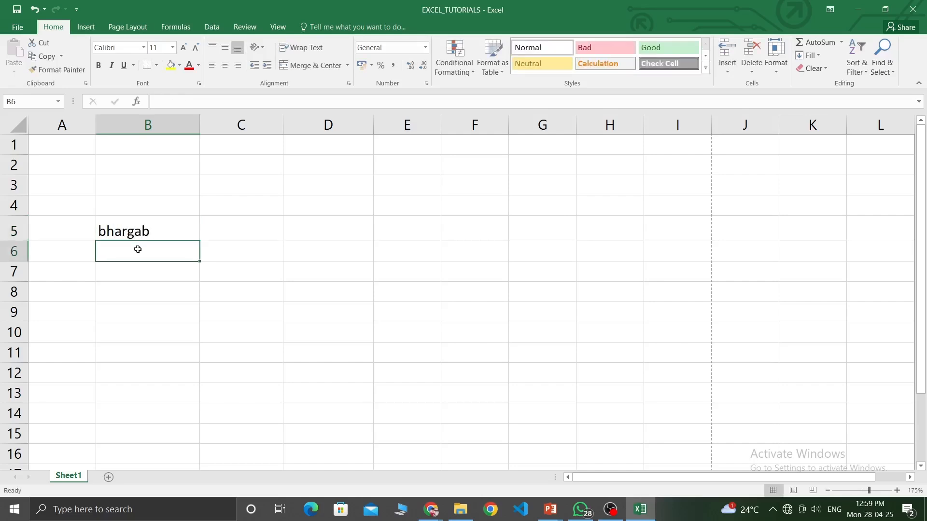
{"action": "left_click", "coordinate": [139, 230]}
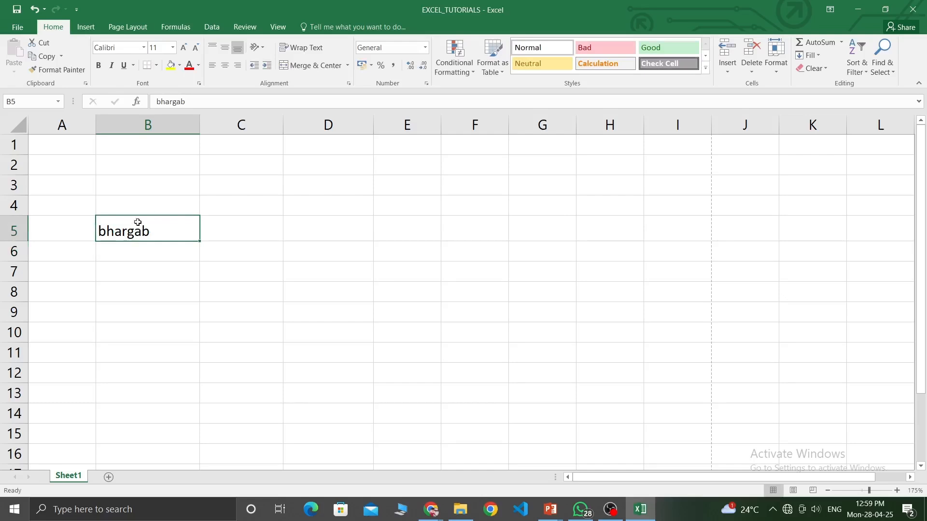
{"action": "left_click", "coordinate": [229, 225]}
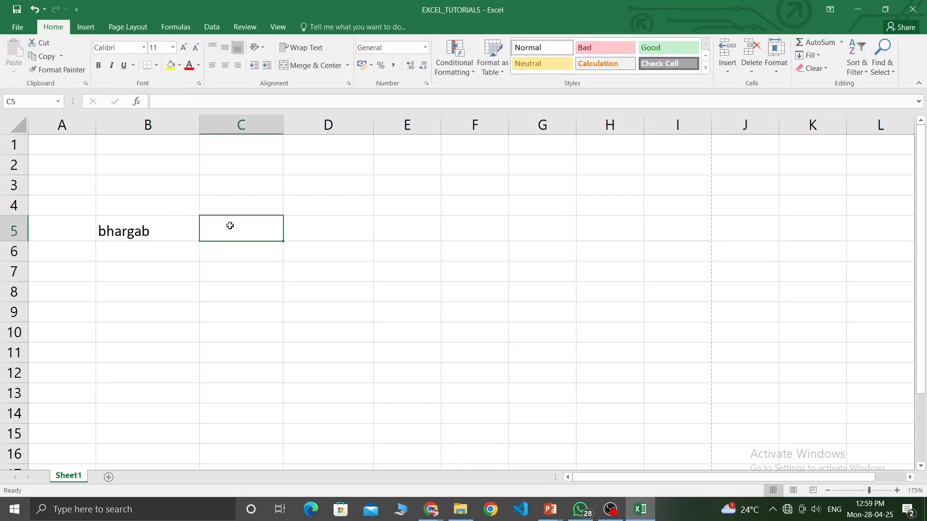
{"action": "left_click", "coordinate": [147, 225]}
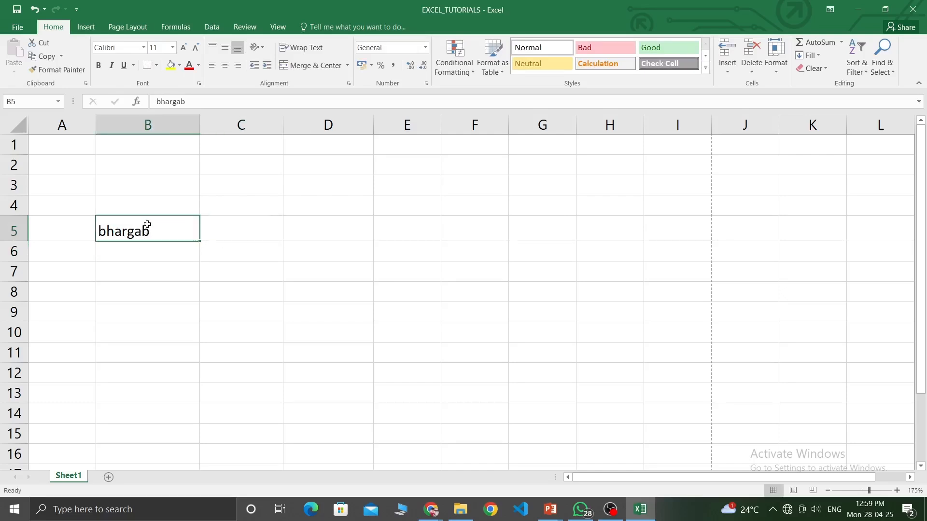
{"action": "left_click", "coordinate": [256, 227]}
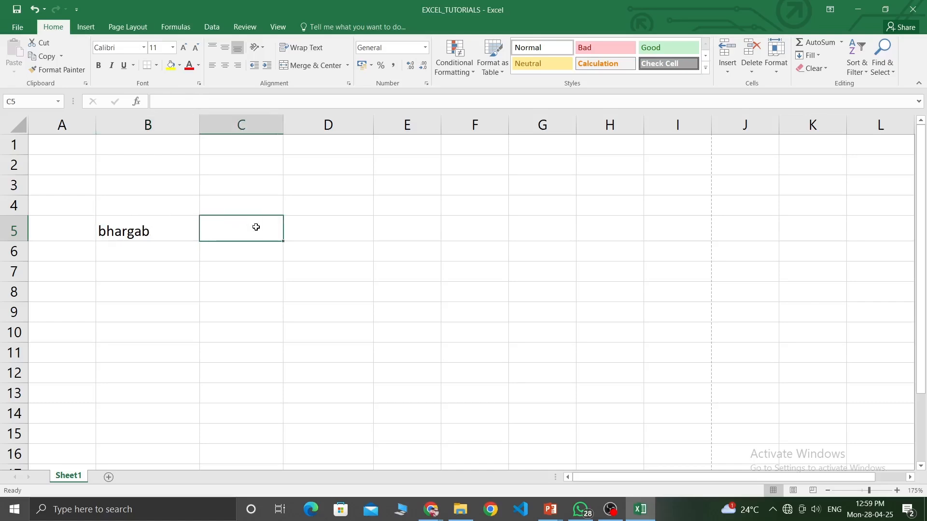
{"action": "left_click", "coordinate": [164, 231]}
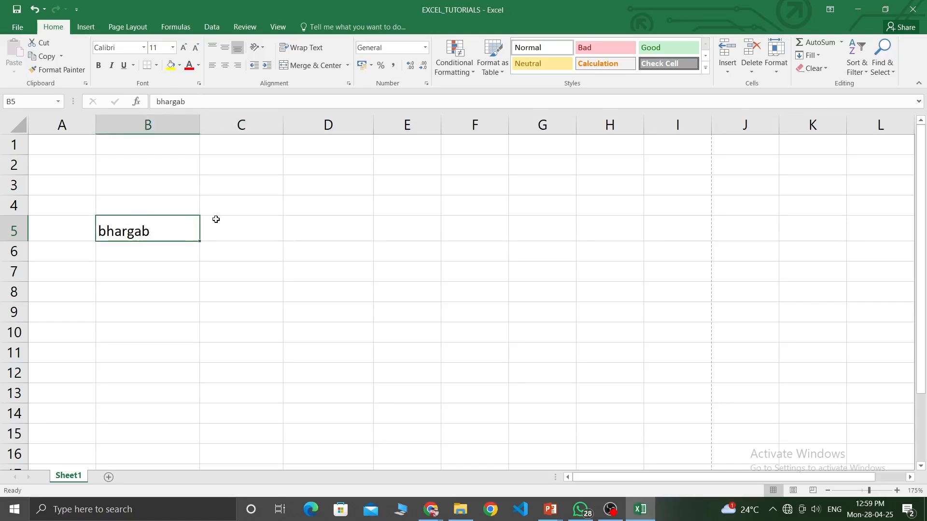
{"action": "left_click", "coordinate": [153, 248]}
- Copy the name in cell B5 and paste it into the adjacent cell C5 with the standard Paste option
{"action": "left_click", "coordinate": [134, 229]}
{"action": "right_click", "coordinate": [134, 227]}
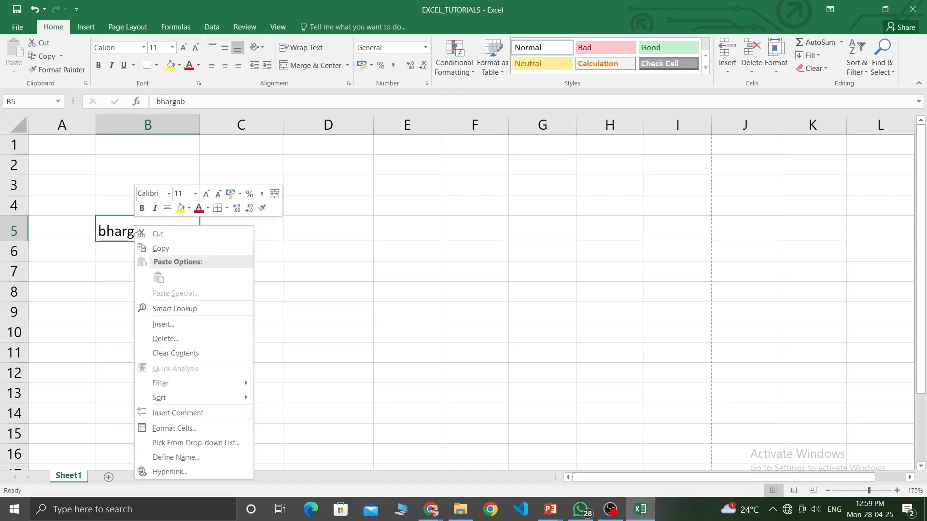
{"action": "left_click", "coordinate": [160, 249]}
{"action": "left_click", "coordinate": [246, 227]}
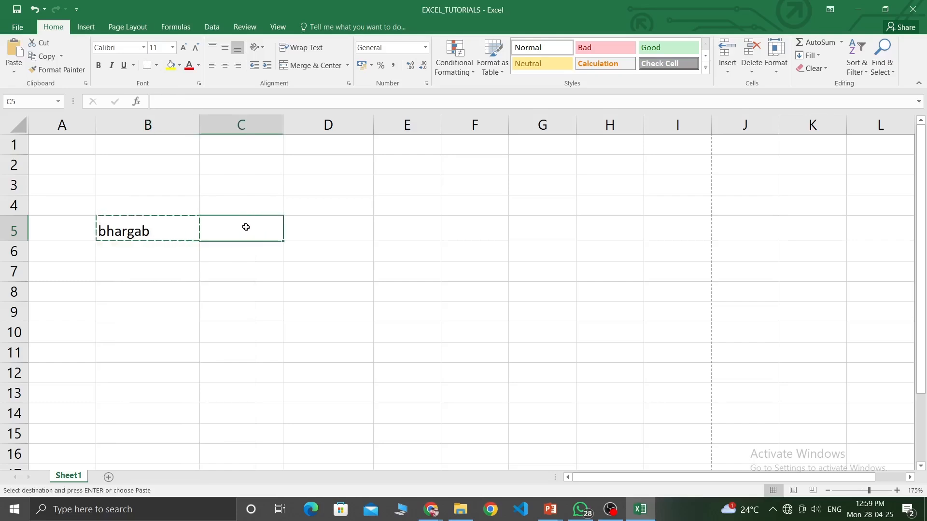
{"action": "right_click", "coordinate": [246, 227]}
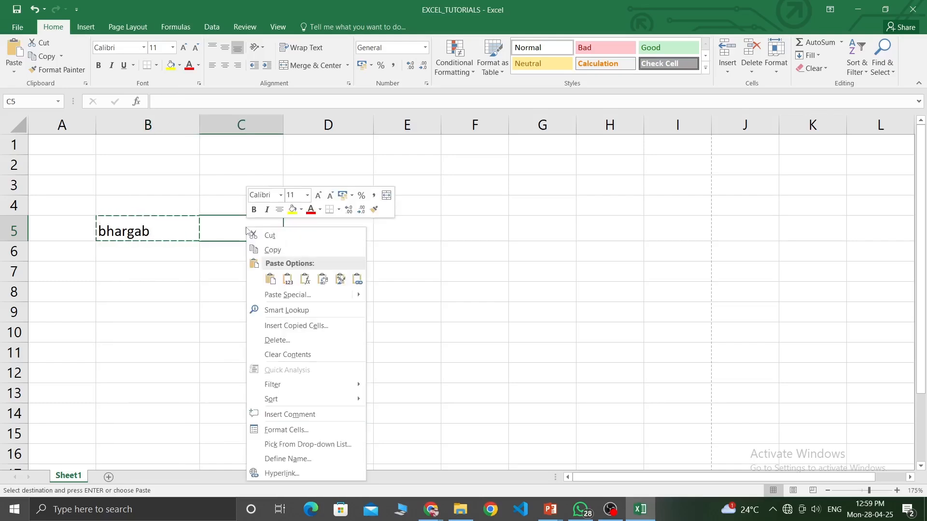
{"action": "left_click", "coordinate": [270, 280]}
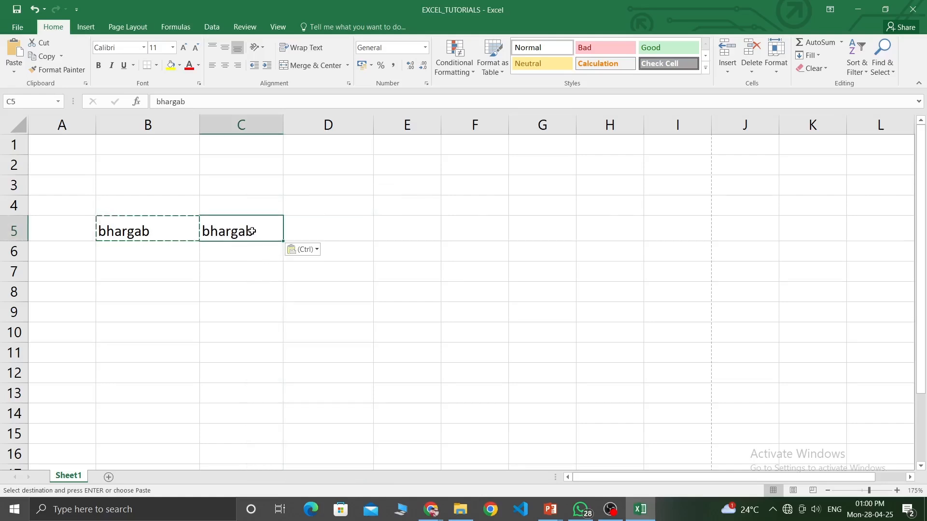
- Undo the paste into C5 and the name entry in B5
{"action": "left_click", "coordinate": [149, 255]}
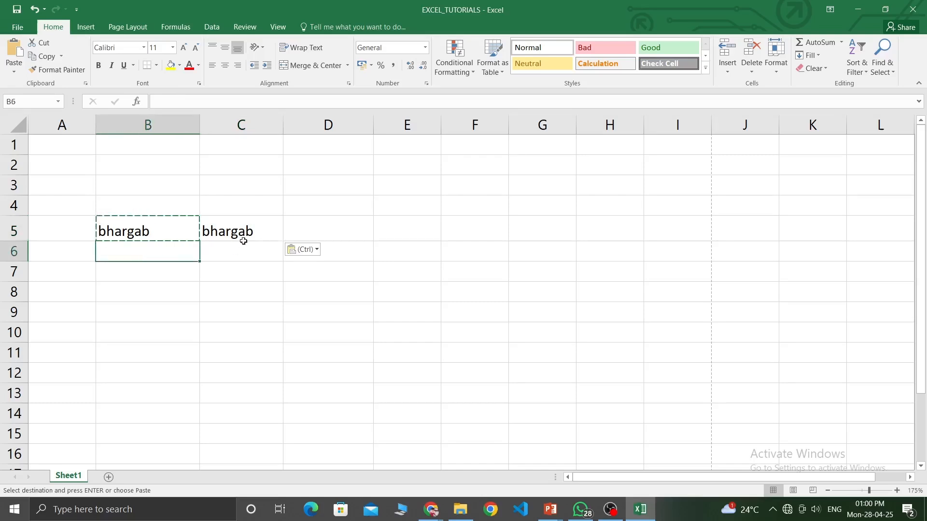
{"action": "key", "text": "ctrl+z"}
{"action": "key", "text": "ctrl+z"}
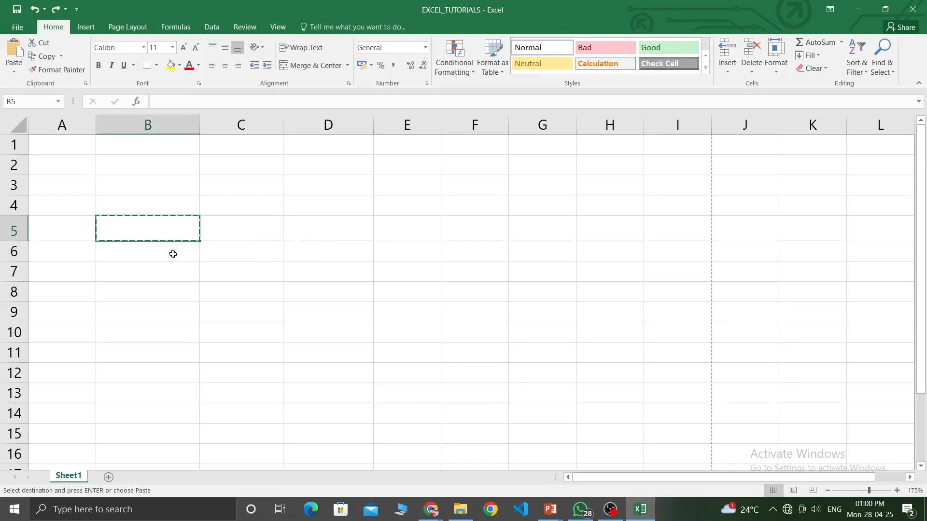
- Enter the same person's first name in lowercase in cell B5 again
{"action": "type", "text": "bha"}
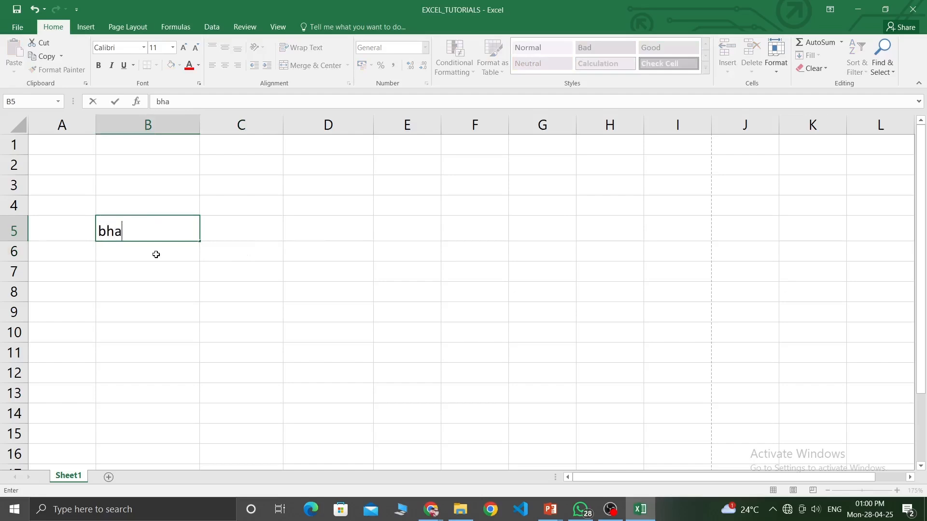
{"action": "type", "text": "rgab"}
{"action": "key", "text": "Return"}
- Copy the name in cell B5 and paste it into cell D5, leaving C5 empty
{"action": "left_click", "coordinate": [153, 226]}
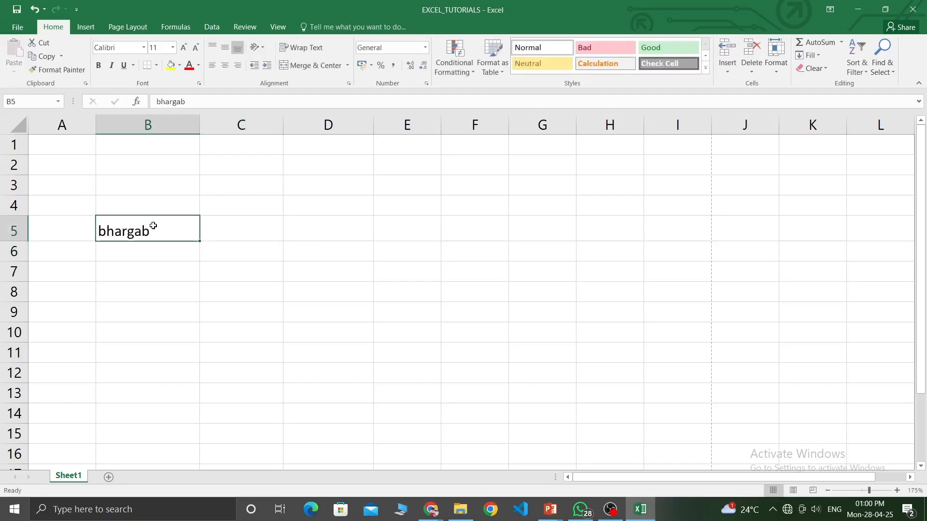
{"action": "left_click", "coordinate": [152, 247]}
{"action": "left_click", "coordinate": [148, 219]}
{"action": "key", "text": "ctrl+c"}
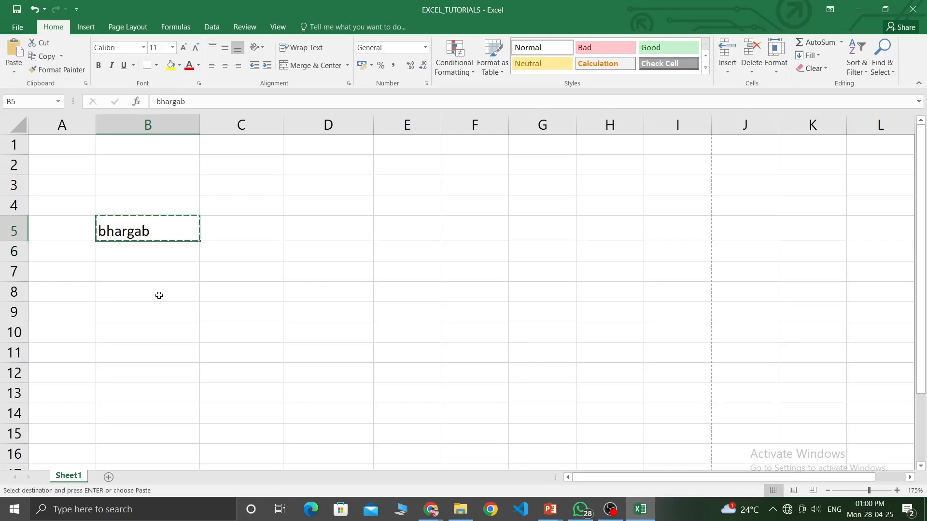
{"action": "left_click", "coordinate": [244, 227]}
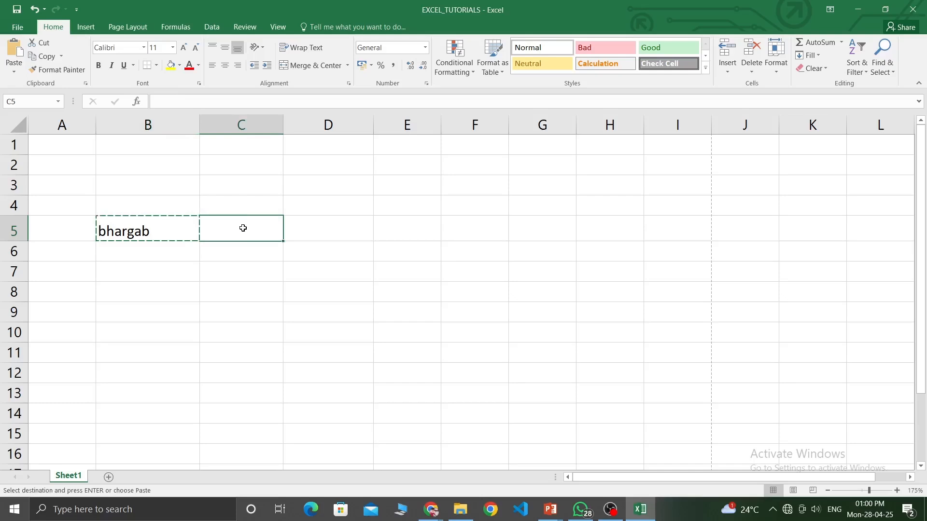
{"action": "left_click", "coordinate": [356, 227]}
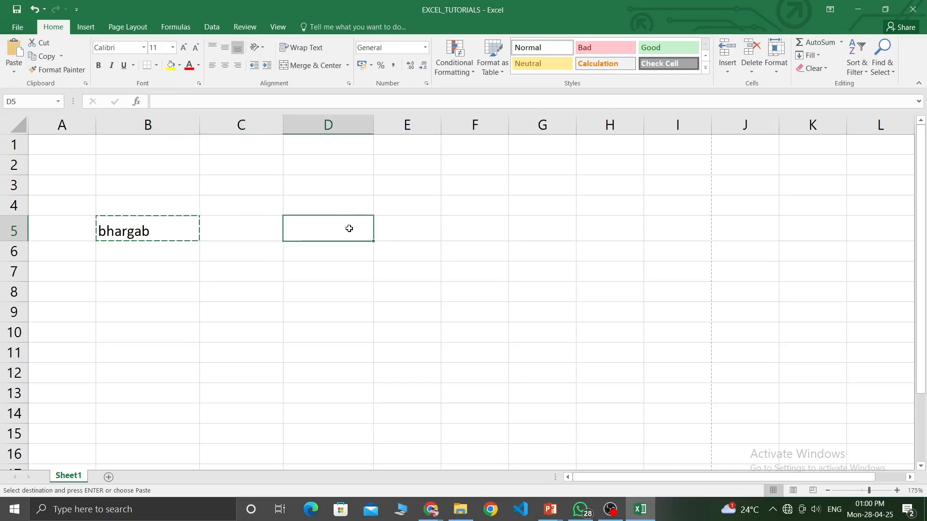
{"action": "key", "text": "ctrl+v"}
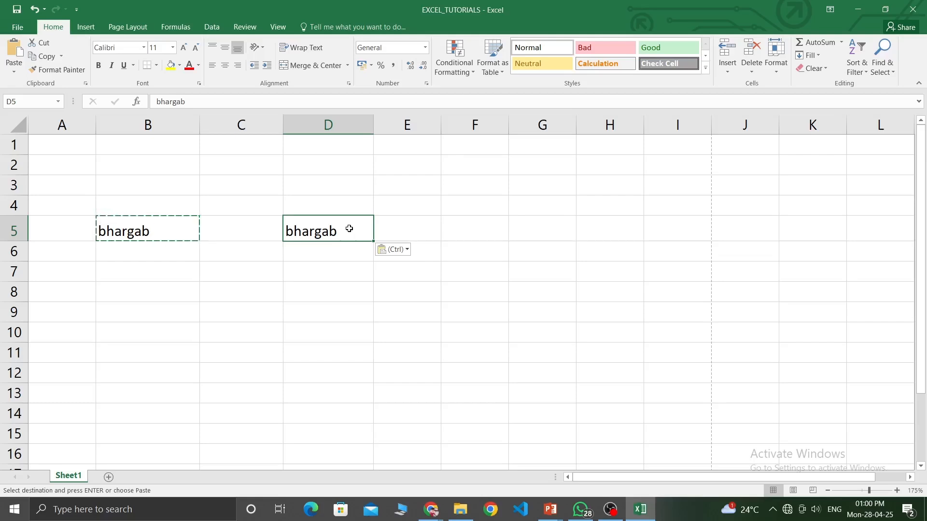
- Enter a second person's first name in lowercase in cell B7 and select that cell
{"action": "left_click", "coordinate": [136, 254]}
{"action": "left_click", "coordinate": [116, 273]}
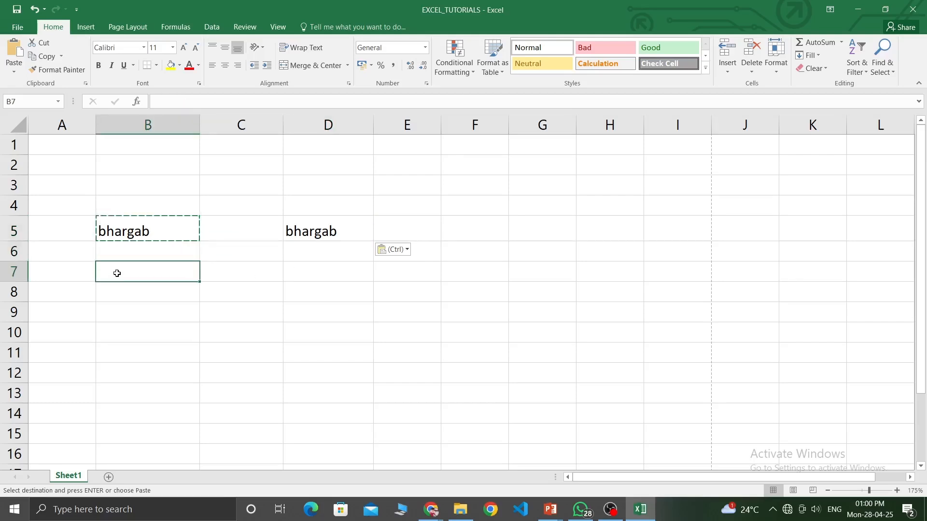
{"action": "type", "text": "arindam"}
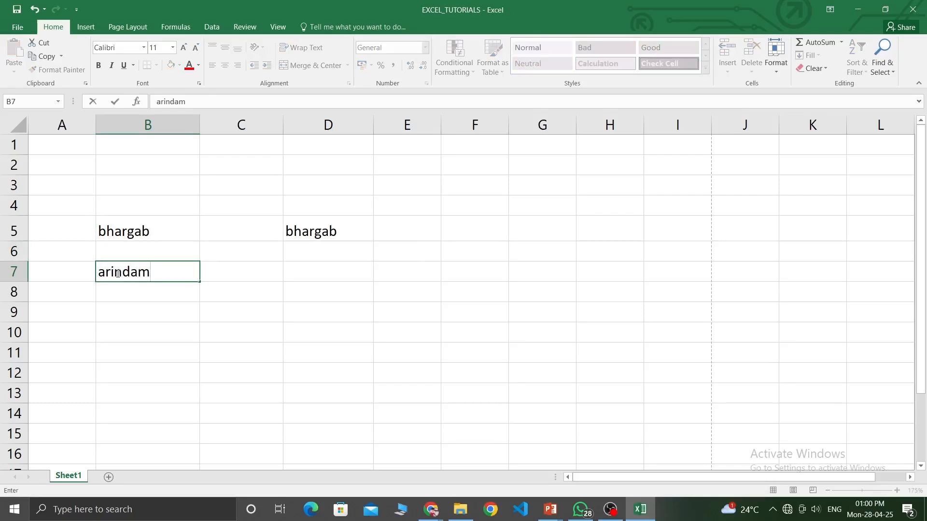
{"action": "key", "text": "Return"}
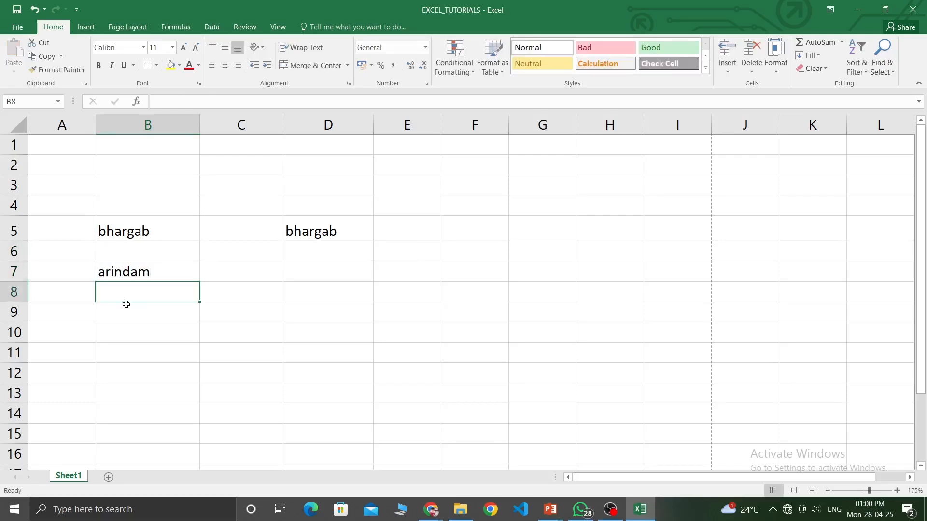
{"action": "left_click", "coordinate": [149, 274]}
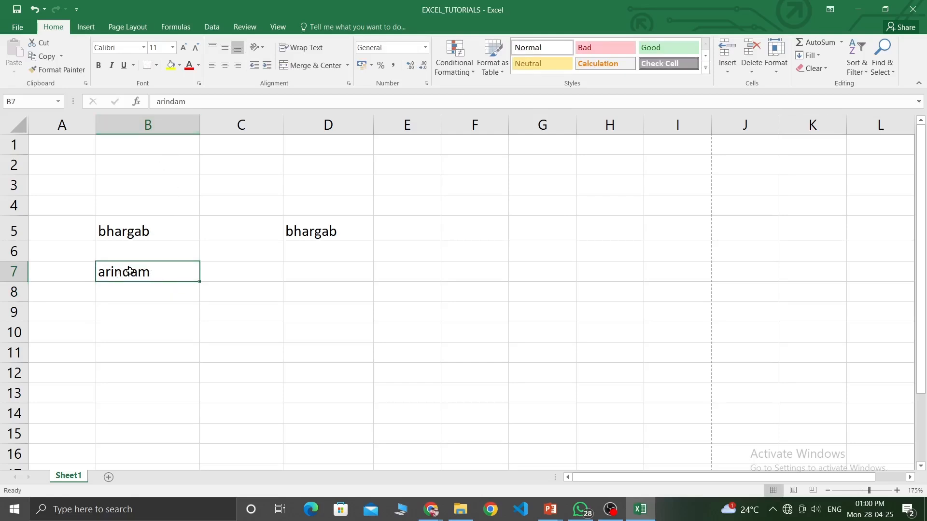
- Cut the name in cell B7 and paste it into cell D7
{"action": "left_click", "coordinate": [330, 268]}
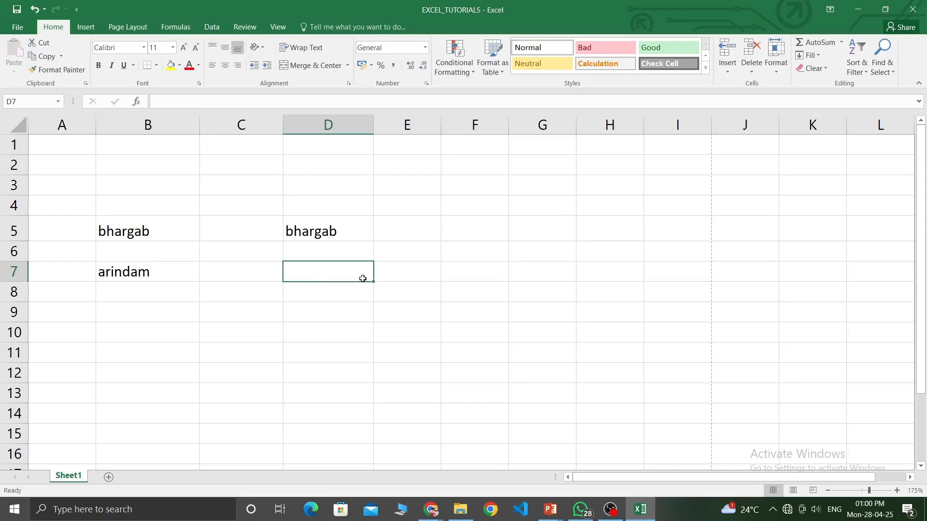
{"action": "left_click", "coordinate": [162, 271]}
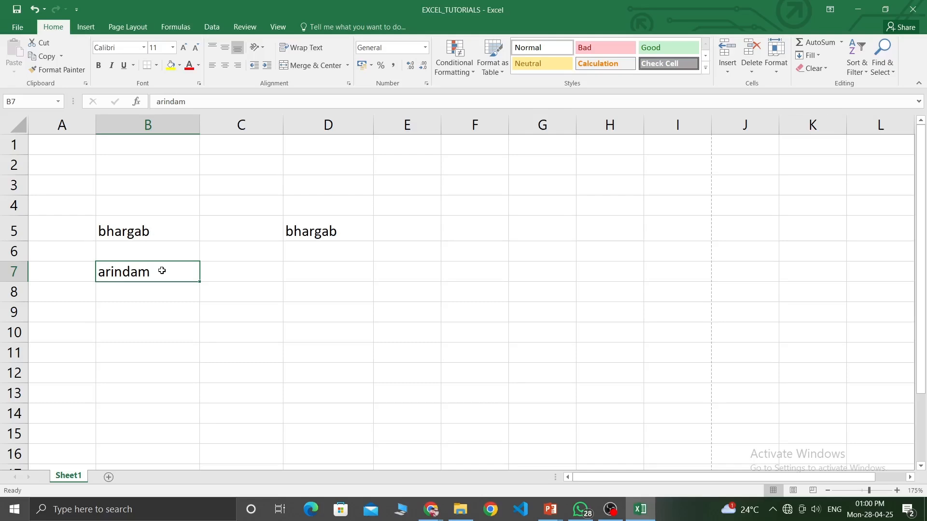
{"action": "right_click", "coordinate": [162, 271]}
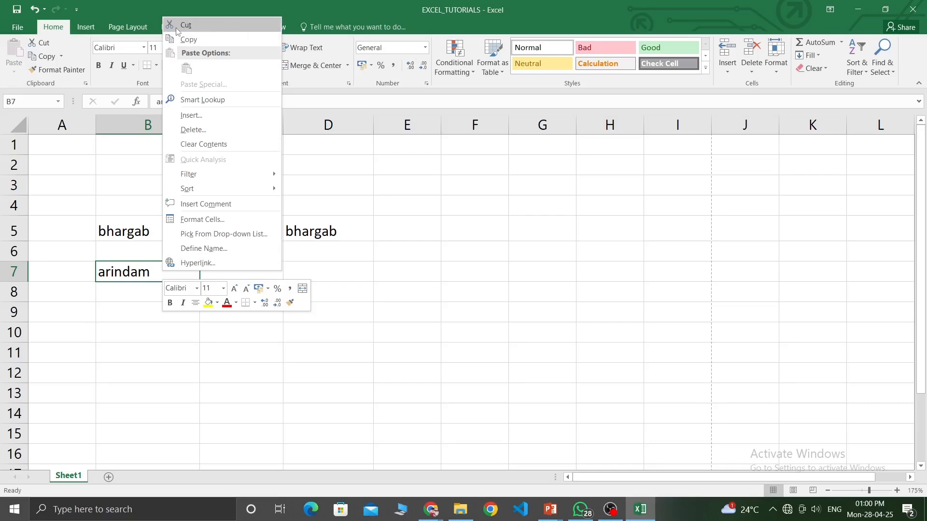
{"action": "left_click", "coordinate": [144, 278]}
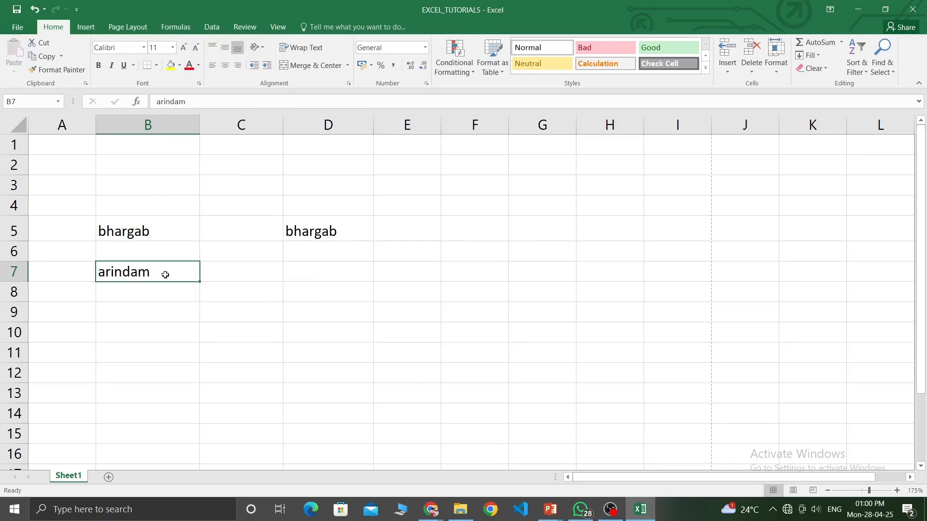
{"action": "key", "text": "ctrl+x"}
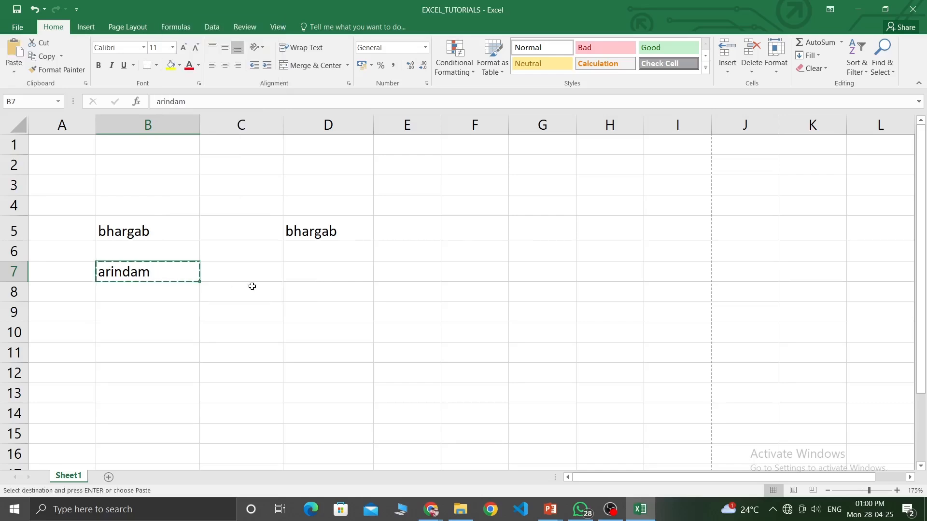
{"action": "left_click", "coordinate": [305, 273]}
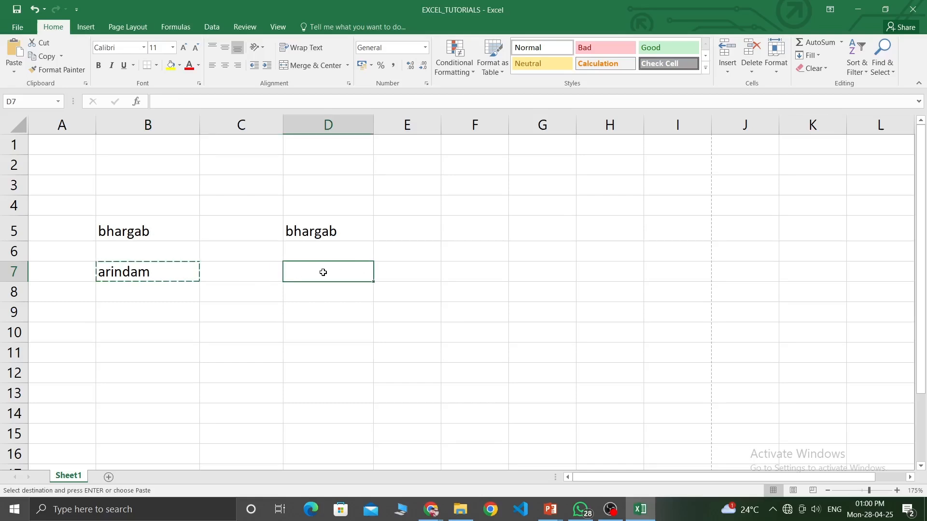
{"action": "key", "text": "ctrl+v"}
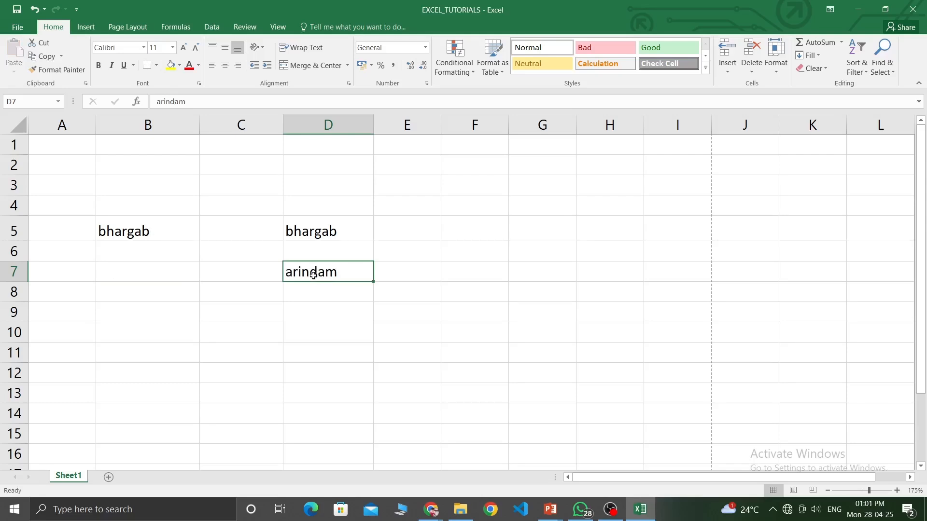
{"action": "left_click", "coordinate": [268, 295]}
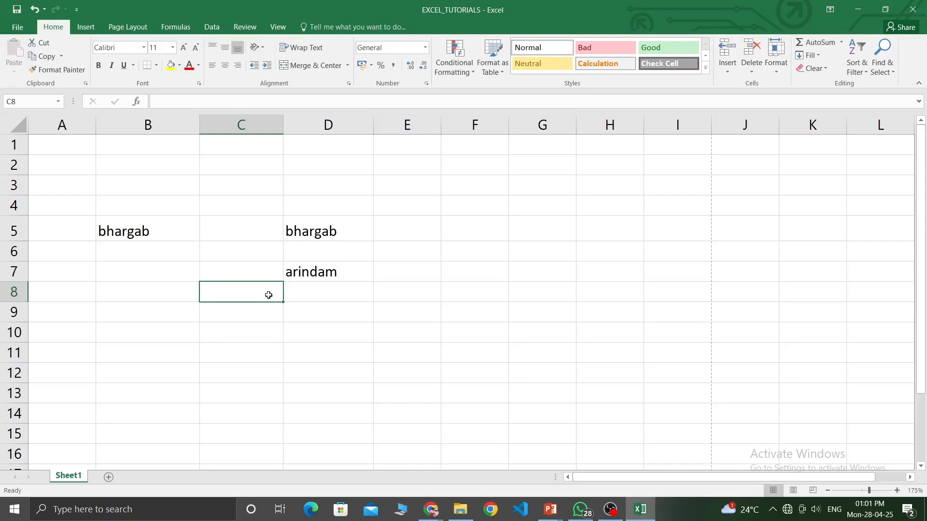
- Clear the contents of the range B5:D7
{"action": "left_click_drag", "start_coordinate": [123, 229], "coordinate": [333, 270]}
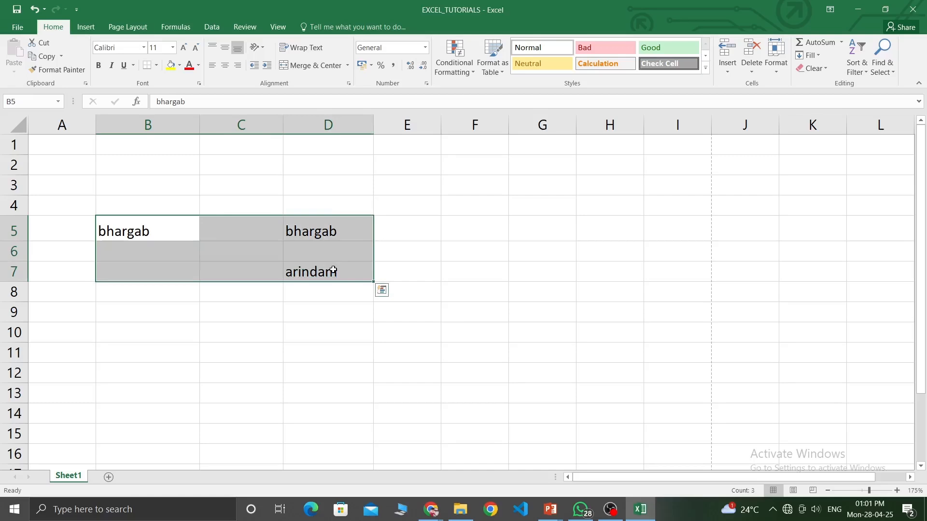
{"action": "key", "text": "Delete"}
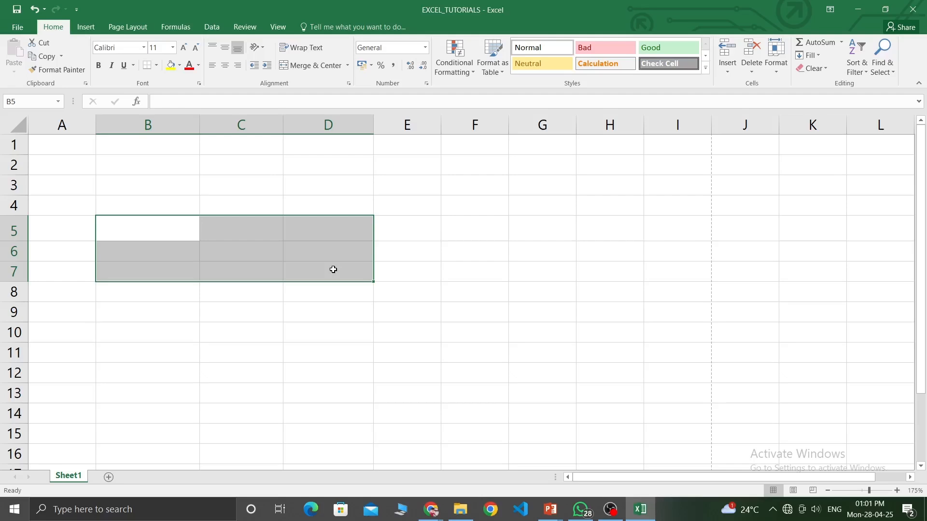
{"action": "left_click", "coordinate": [171, 228]}
- Enter the headings NAME, CITY and AGE in cells B3, C3 and D3
{"action": "left_click", "coordinate": [170, 204]}
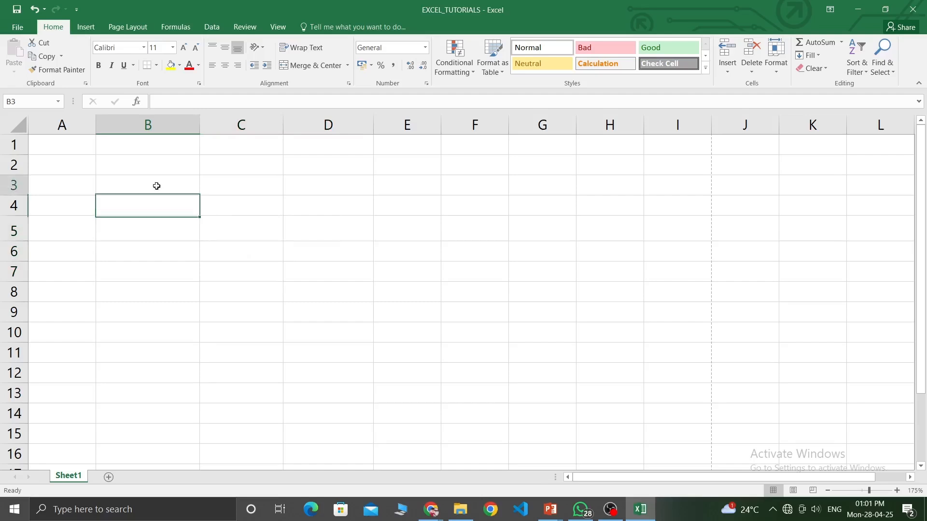
{"action": "left_click", "coordinate": [160, 185]}
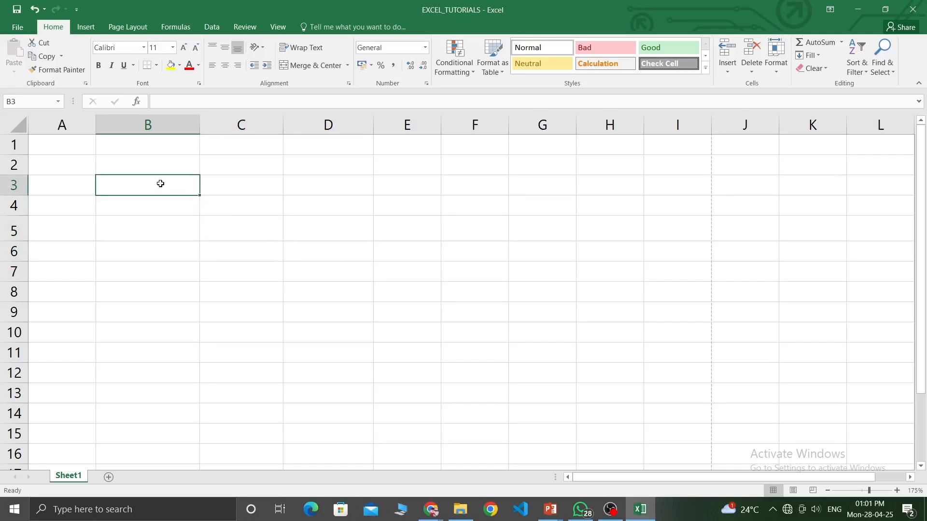
{"action": "type", "text": "NAME"}
{"action": "key", "text": "Tab"}
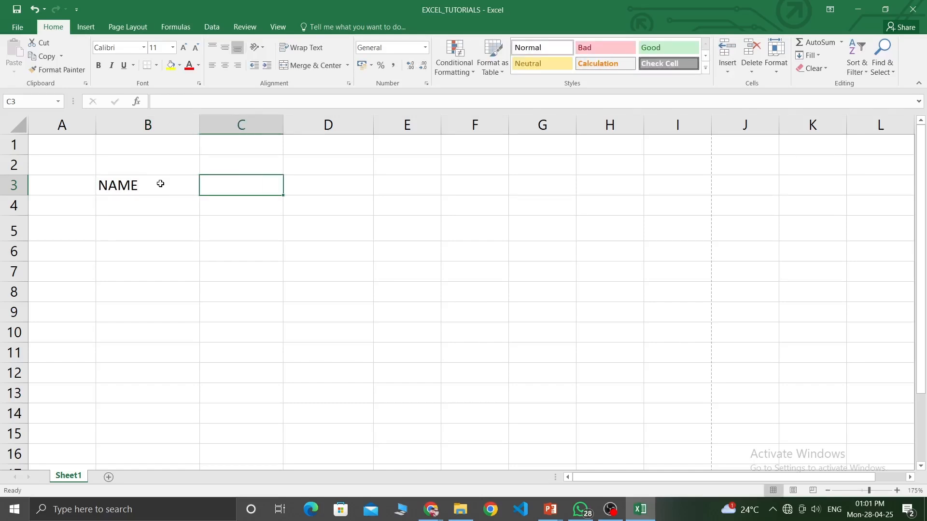
{"action": "type", "text": "CITY"}
{"action": "key", "text": "Tab"}
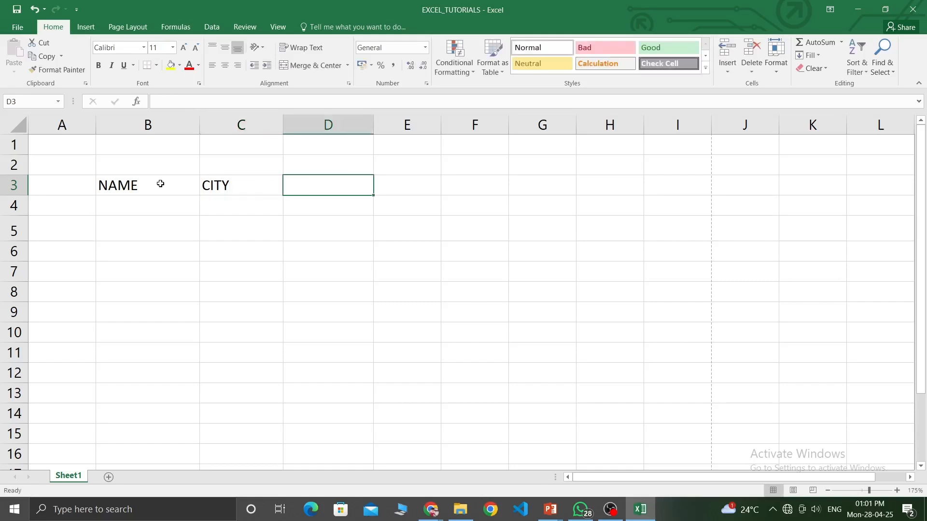
{"action": "type", "text": "AGE"}
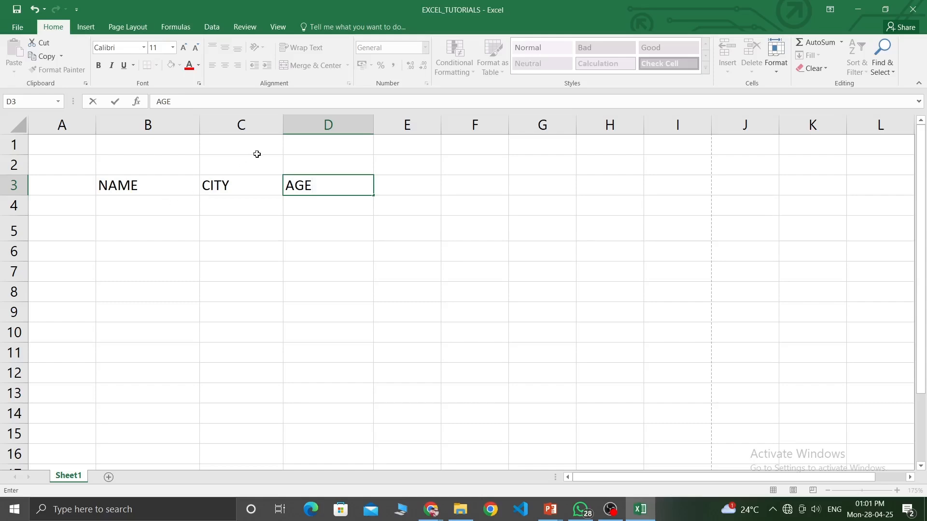
- Widen columns C and D slightly
{"action": "left_click", "coordinate": [280, 121]}
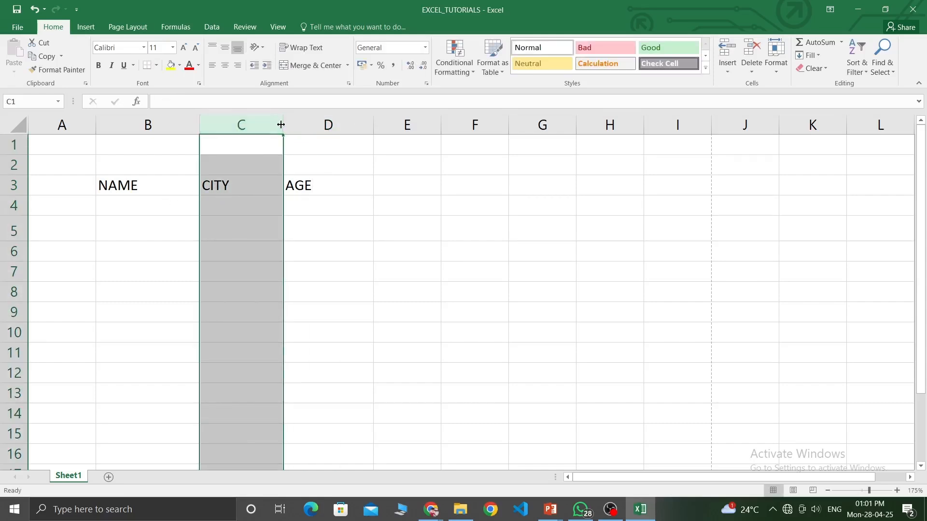
{"action": "left_click_drag", "start_coordinate": [285, 124], "coordinate": [298, 122]}
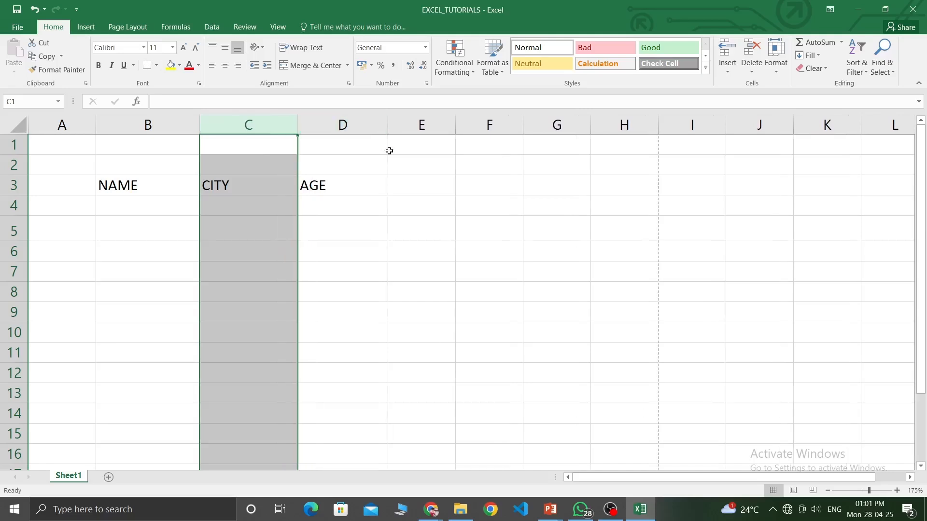
{"action": "left_click_drag", "start_coordinate": [384, 122], "coordinate": [402, 123]}
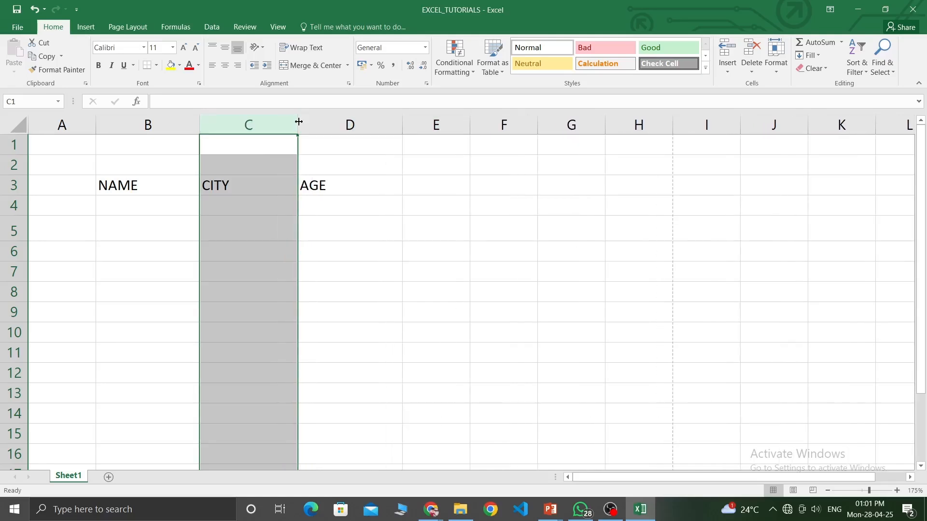
{"action": "left_click_drag", "start_coordinate": [299, 121], "coordinate": [301, 120]}
- Make the NAME heading in cell B3 bold, italic and underlined
{"action": "left_click", "coordinate": [142, 210]}
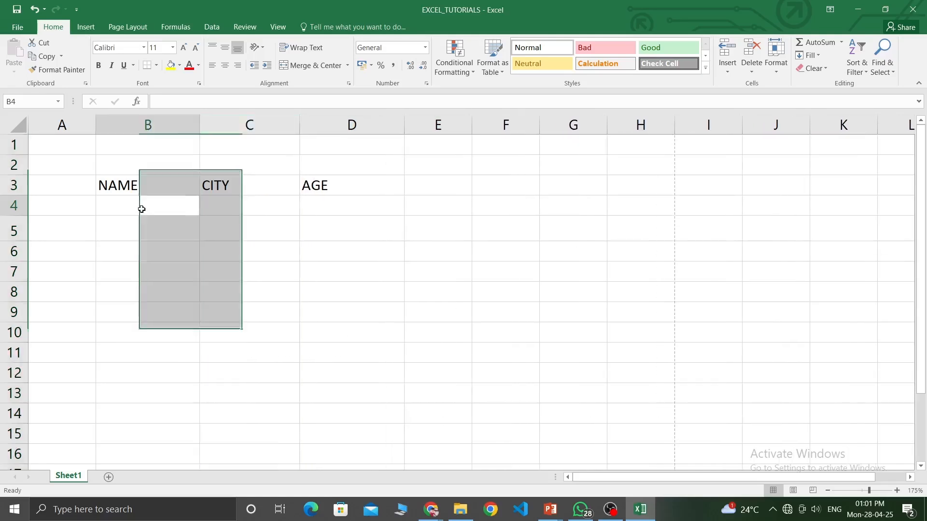
{"action": "left_click", "coordinate": [131, 182]}
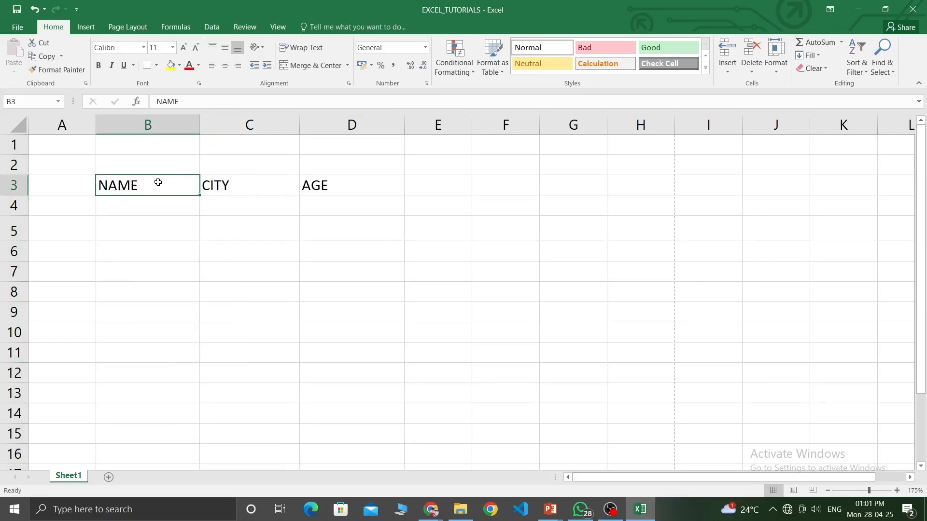
{"action": "left_click", "coordinate": [155, 198]}
{"action": "left_click", "coordinate": [155, 185]}
{"action": "left_click", "coordinate": [99, 66]}
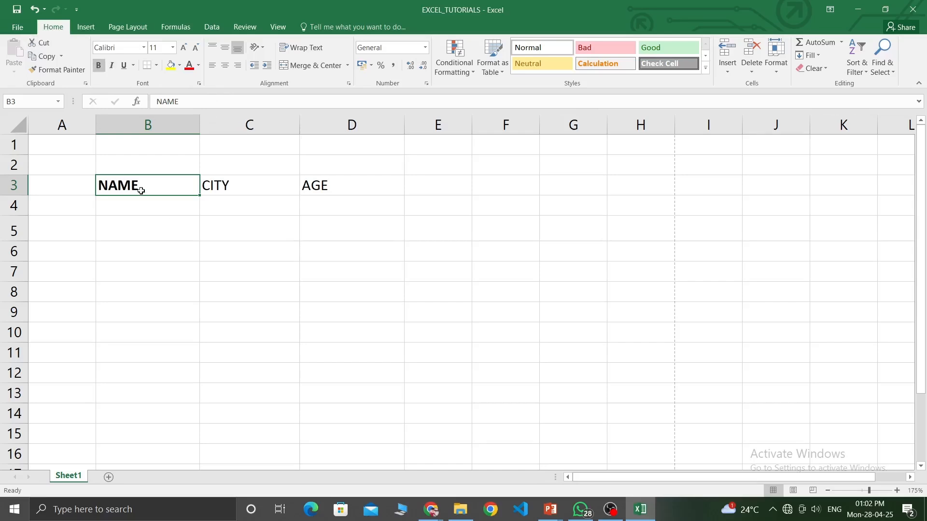
{"action": "left_click", "coordinate": [115, 68]}
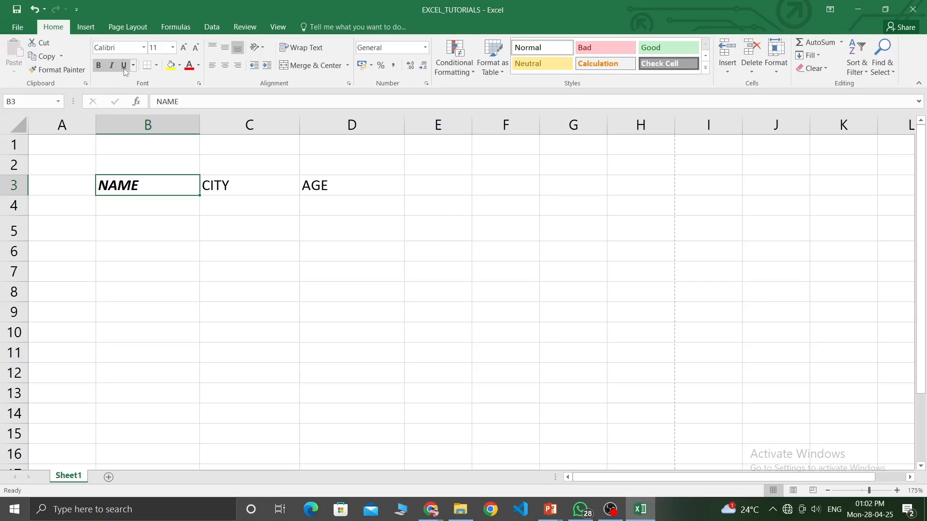
{"action": "left_click", "coordinate": [124, 68]}
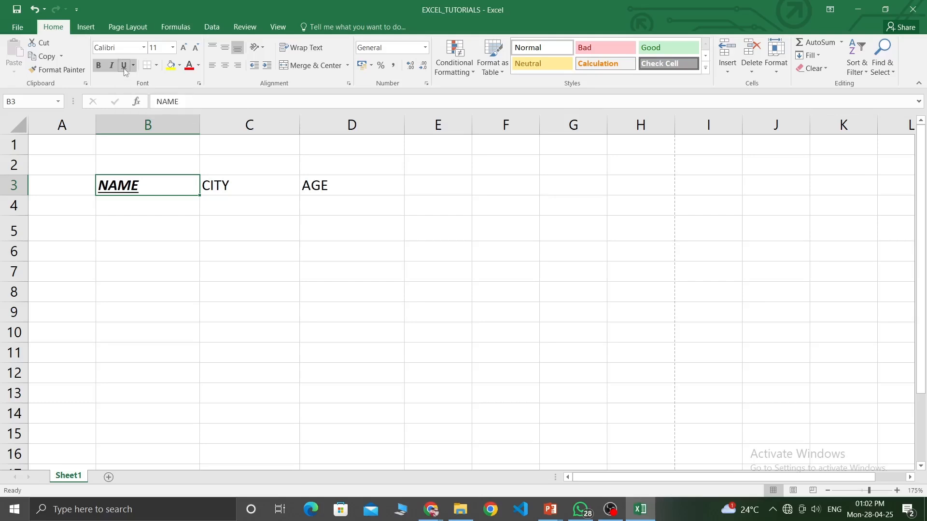
- Examine the formatted NAME heading up close and compare it with the CITY and AGE headings
{"action": "left_click", "coordinate": [135, 200]}
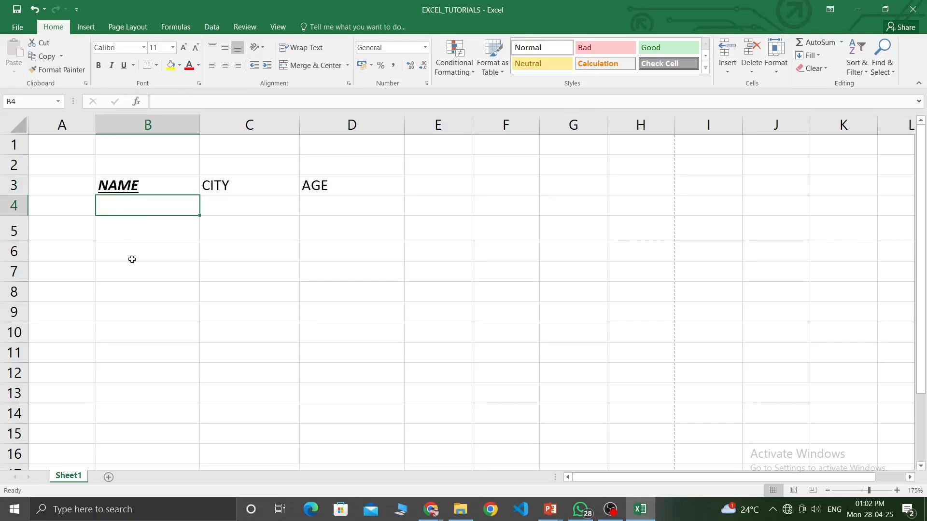
{"action": "scroll", "coordinate": [141, 316], "scroll_direction": "up", "scroll_amount": 6}
{"action": "scroll", "coordinate": [141, 317], "scroll_direction": "up", "scroll_amount": 1}
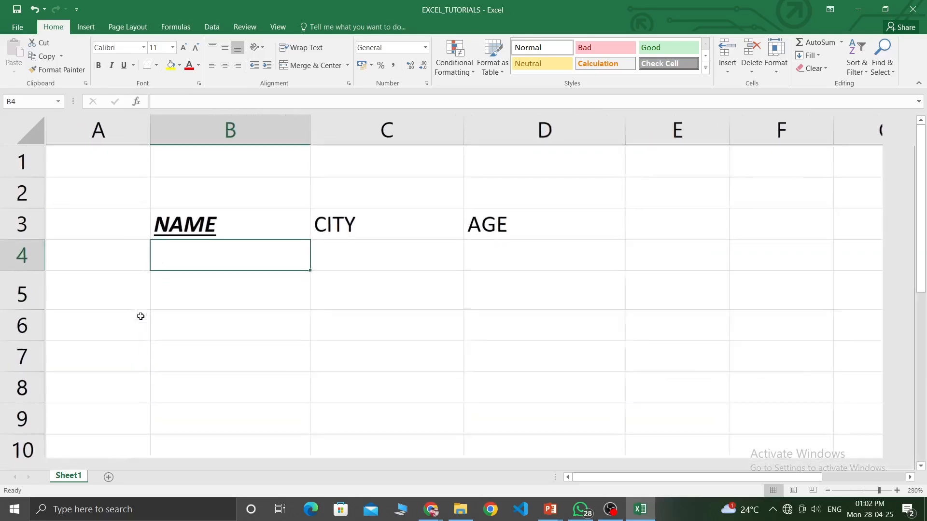
{"action": "left_click", "coordinate": [227, 232]}
{"action": "left_click", "coordinate": [245, 342]}
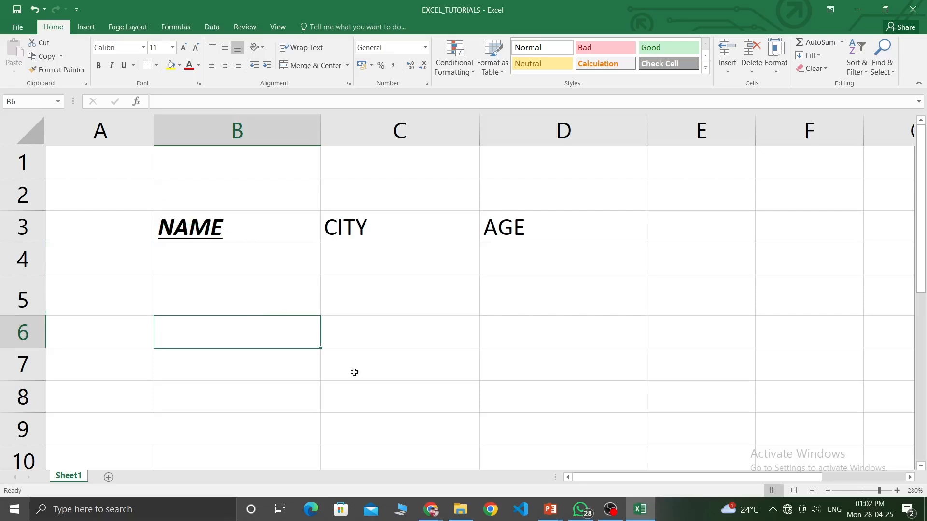
{"action": "scroll", "coordinate": [306, 331], "scroll_direction": "down", "scroll_amount": 7}
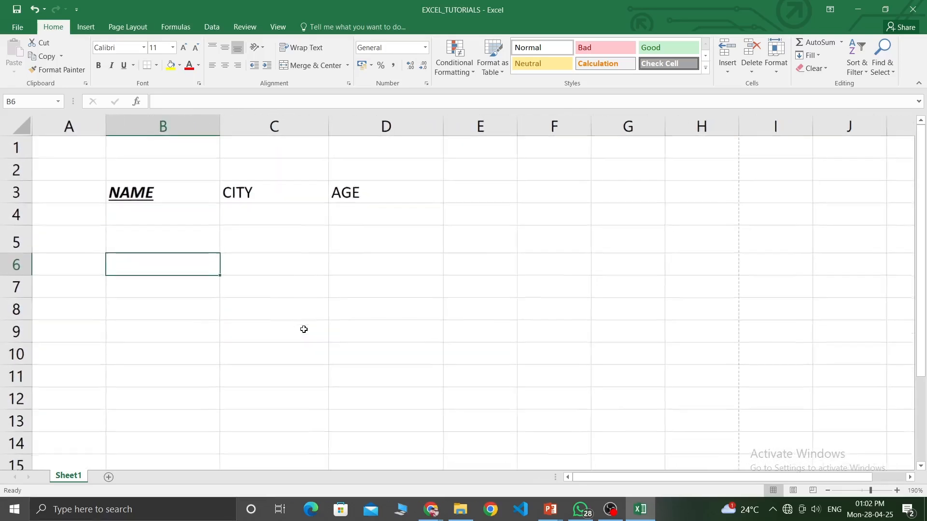
{"action": "left_click", "coordinate": [156, 184]}
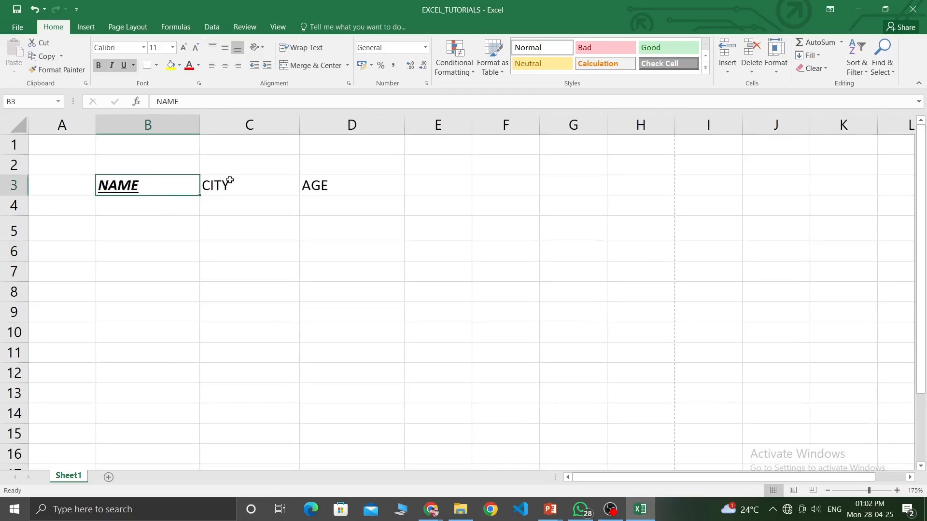
{"action": "left_click", "coordinate": [228, 181]}
{"action": "left_click", "coordinate": [161, 191]}
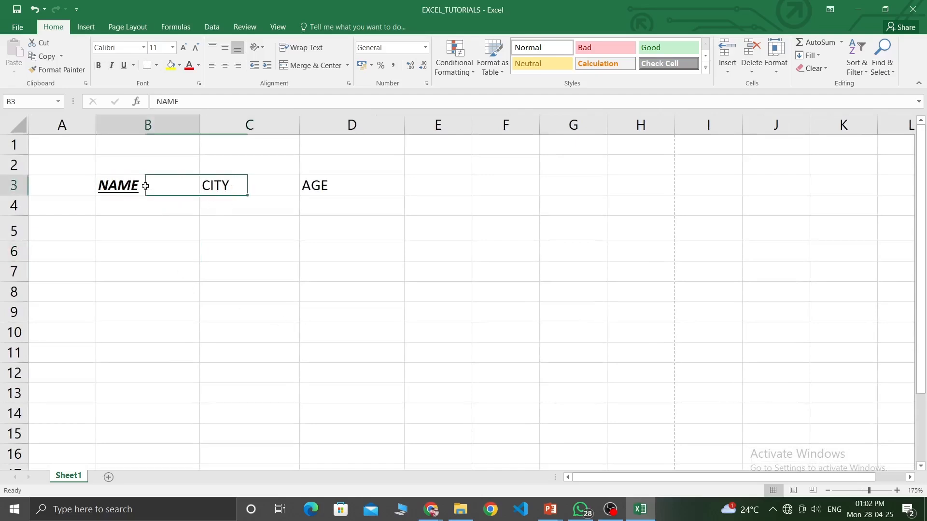
{"action": "left_click", "coordinate": [294, 192]}
- Remove the underline and italic formatting from the NAME heading in cell B3
{"action": "left_click", "coordinate": [167, 193]}
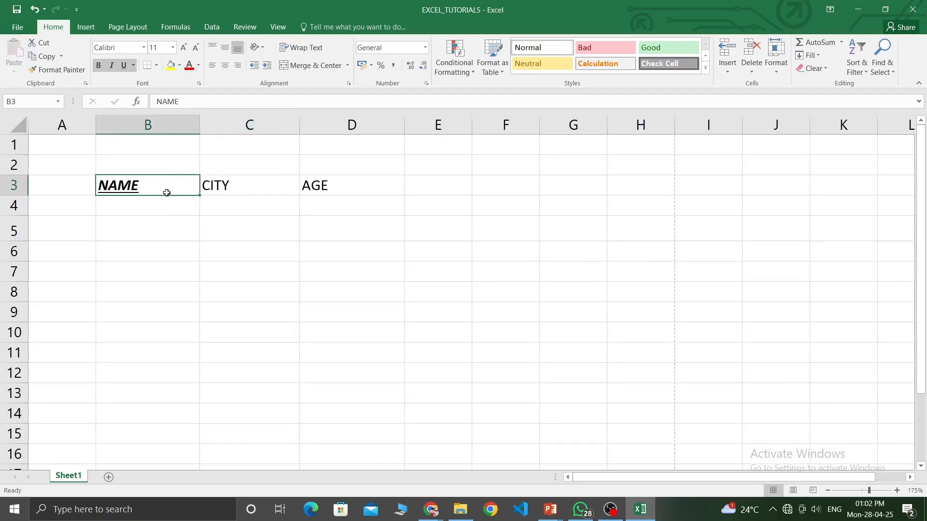
{"action": "left_click", "coordinate": [124, 65]}
{"action": "left_click", "coordinate": [111, 65]}
{"action": "left_click", "coordinate": [182, 226]}
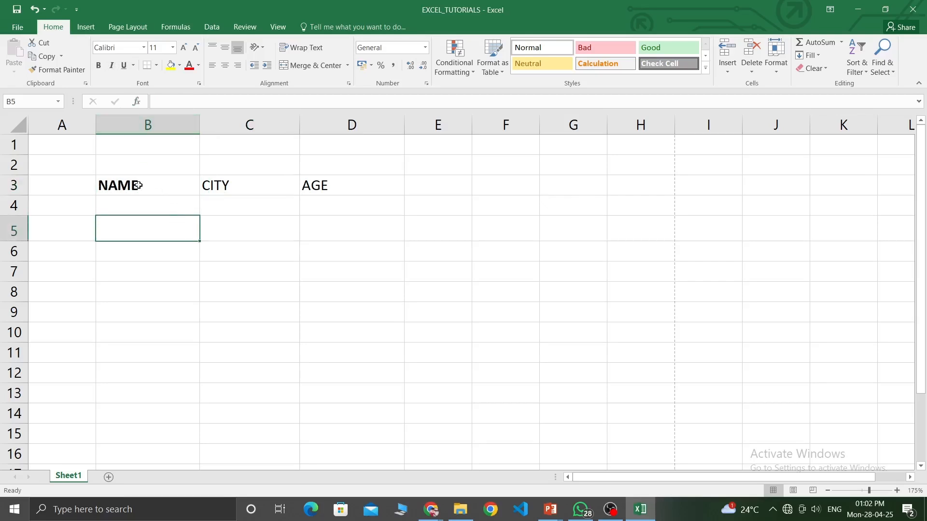
- Apply bold uniformly to the NAME, CITY and AGE headings in B3:D3
{"action": "left_click_drag", "start_coordinate": [145, 182], "coordinate": [333, 182]}
{"action": "left_click", "coordinate": [147, 209]}
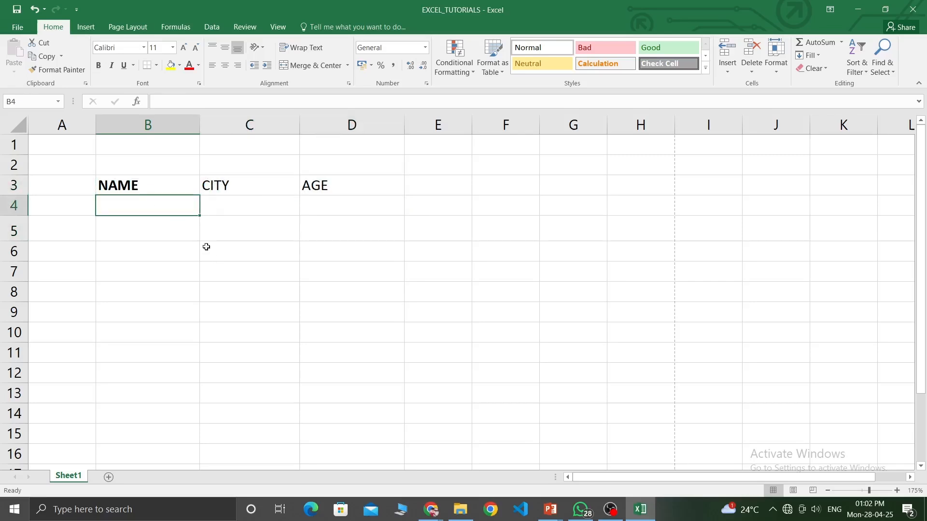
{"action": "left_click_drag", "start_coordinate": [137, 186], "coordinate": [335, 184]}
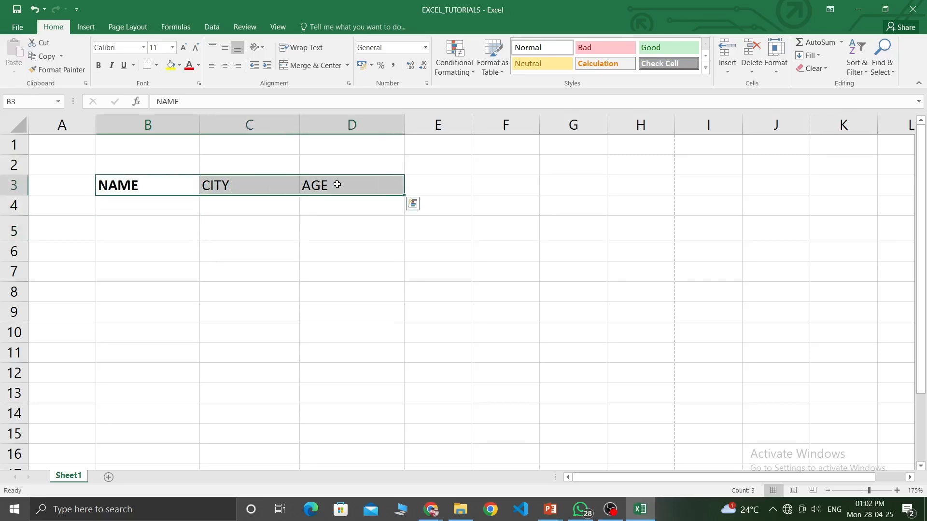
{"action": "left_click", "coordinate": [98, 68]}
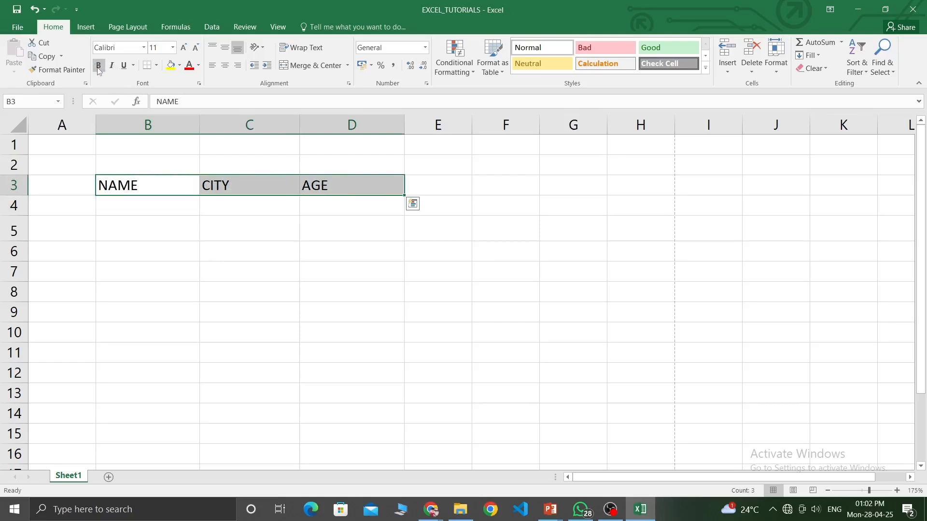
{"action": "left_click", "coordinate": [99, 68]}
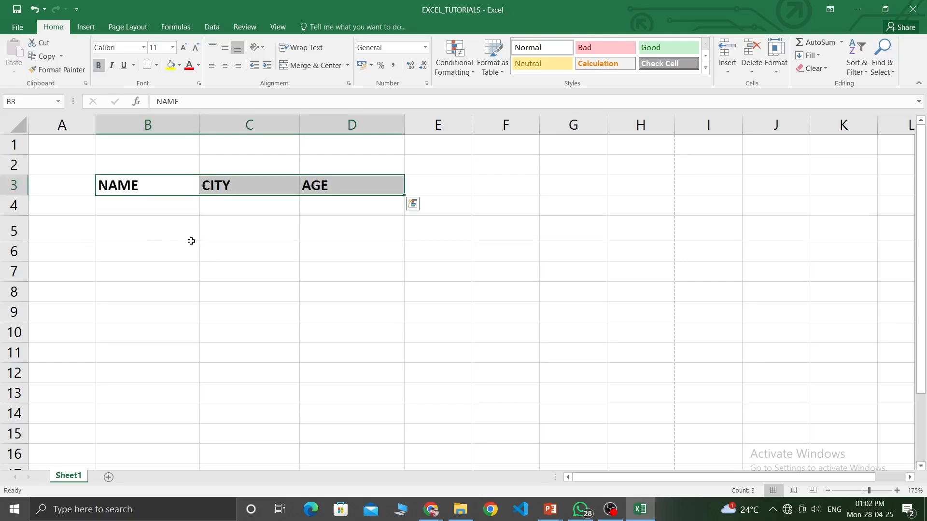
- Examine the bold NAME, CITY and AGE headings in B3:D3 and the empty cells of row 4 beneath them
{"action": "left_click", "coordinate": [221, 187]}
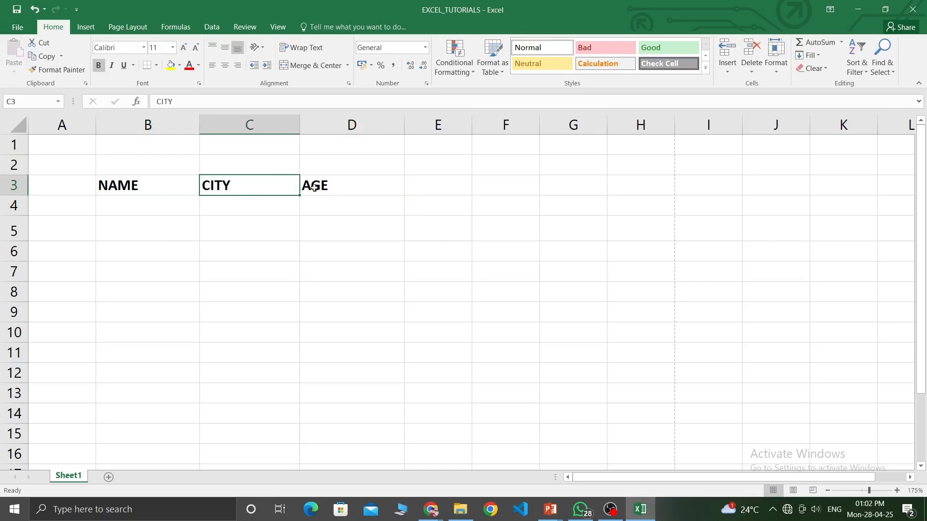
{"action": "left_click", "coordinate": [341, 184]}
{"action": "left_click", "coordinate": [286, 185]}
{"action": "left_click", "coordinate": [152, 186]}
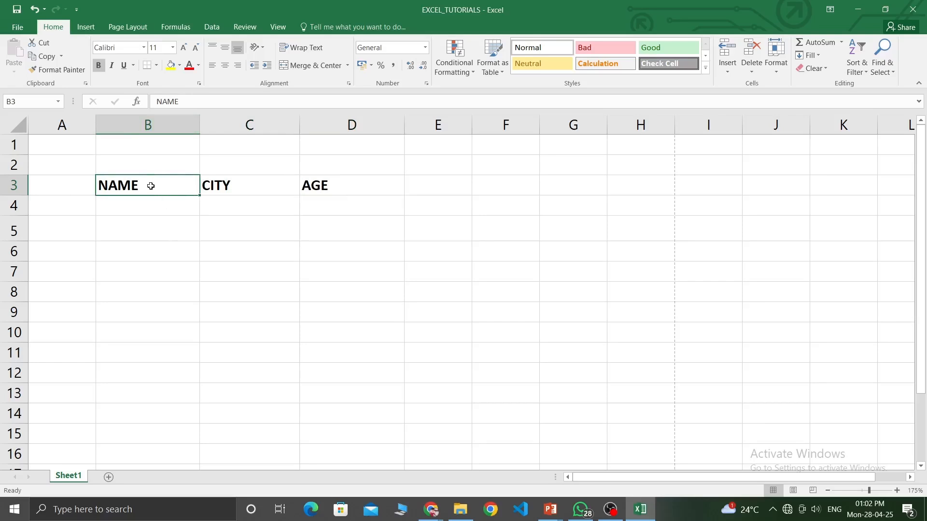
{"action": "left_click", "coordinate": [250, 187]}
{"action": "left_click", "coordinate": [347, 185]}
{"action": "left_click", "coordinate": [136, 186]}
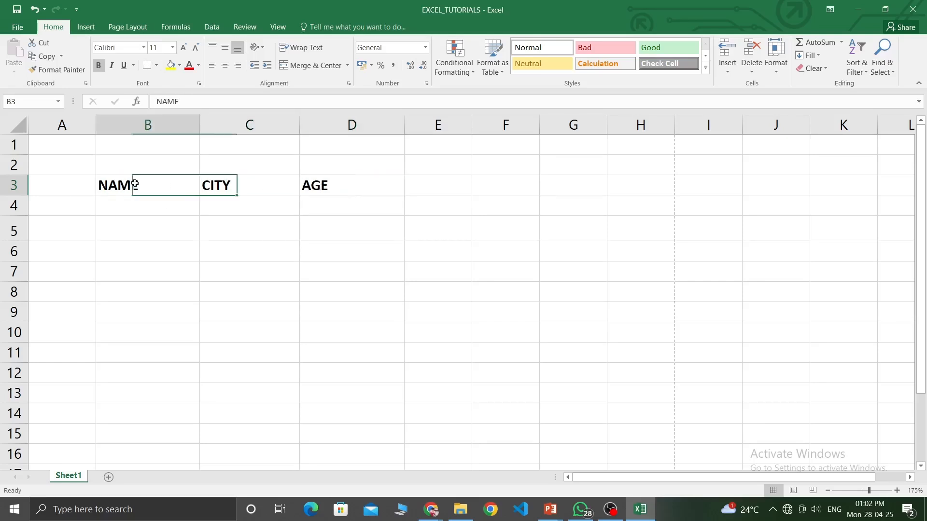
{"action": "left_click", "coordinate": [243, 185]}
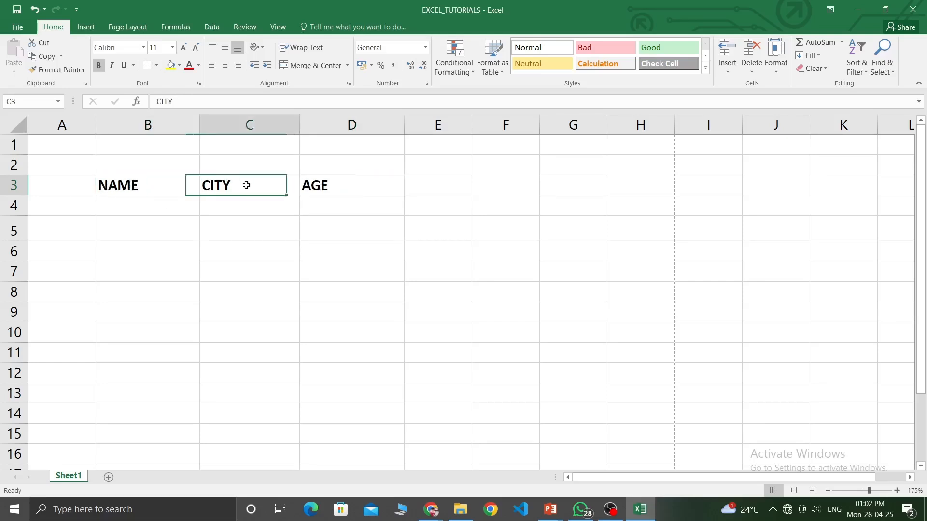
{"action": "left_click", "coordinate": [326, 185]}
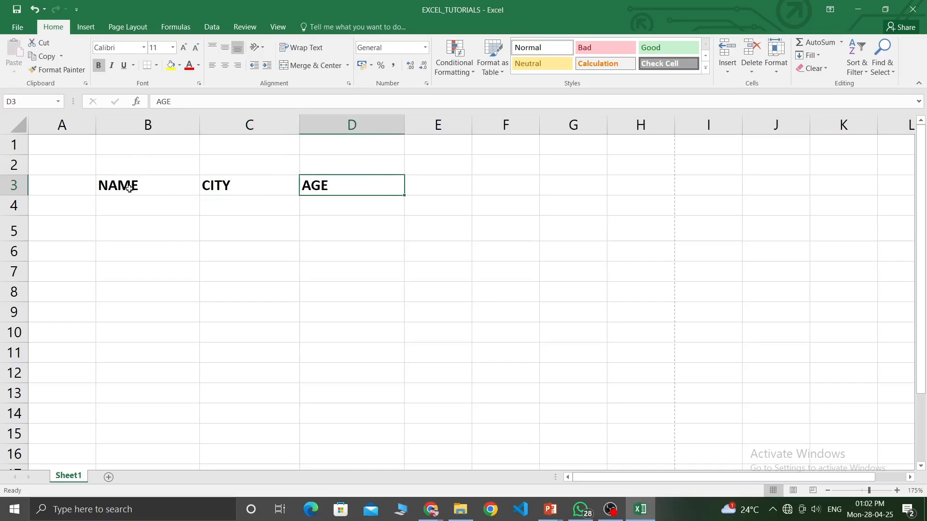
{"action": "left_click", "coordinate": [147, 188]}
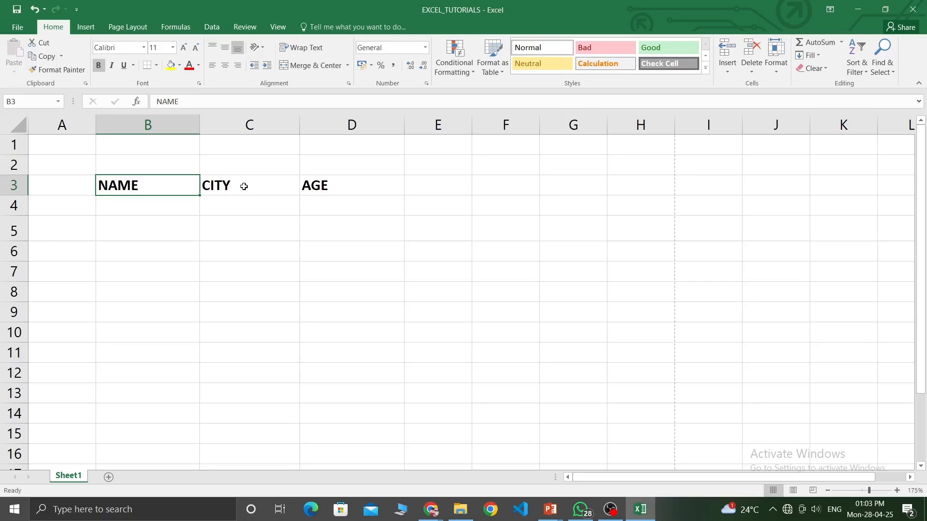
{"action": "left_click_drag", "start_coordinate": [141, 184], "coordinate": [330, 181]}
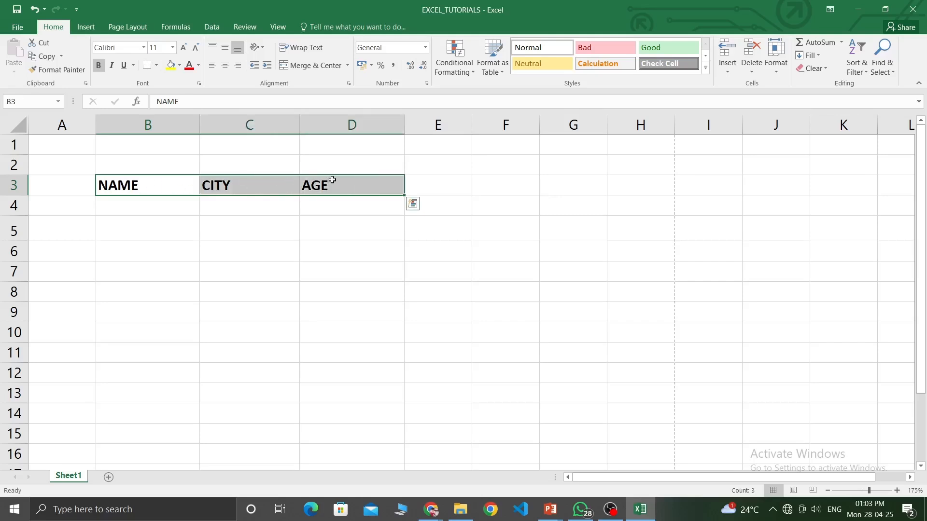
{"action": "left_click", "coordinate": [333, 214]}
{"action": "left_click", "coordinate": [145, 206]}
{"action": "left_click", "coordinate": [349, 204]}
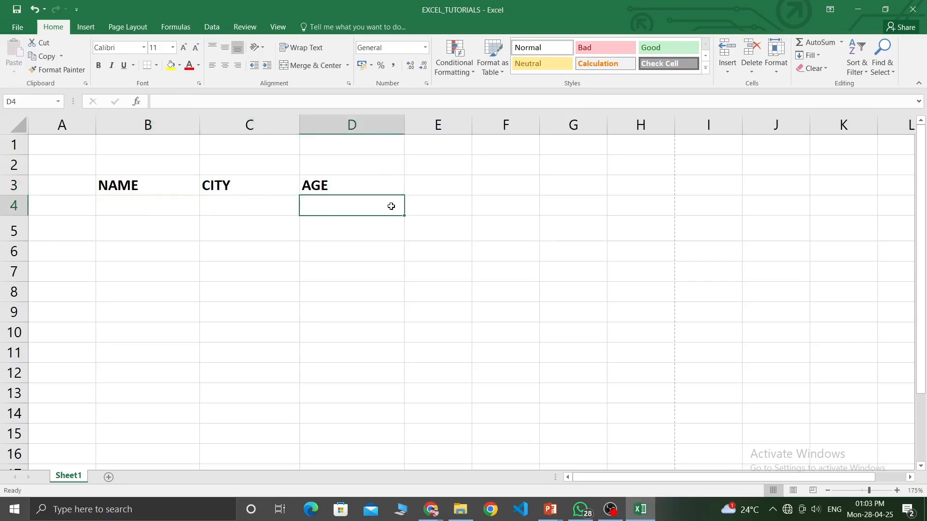
- Fill in row 4 with the first person's name, the city GHY and the age 12
{"action": "left_click", "coordinate": [163, 202]}
{"action": "type", "text": "BHARGAB"}
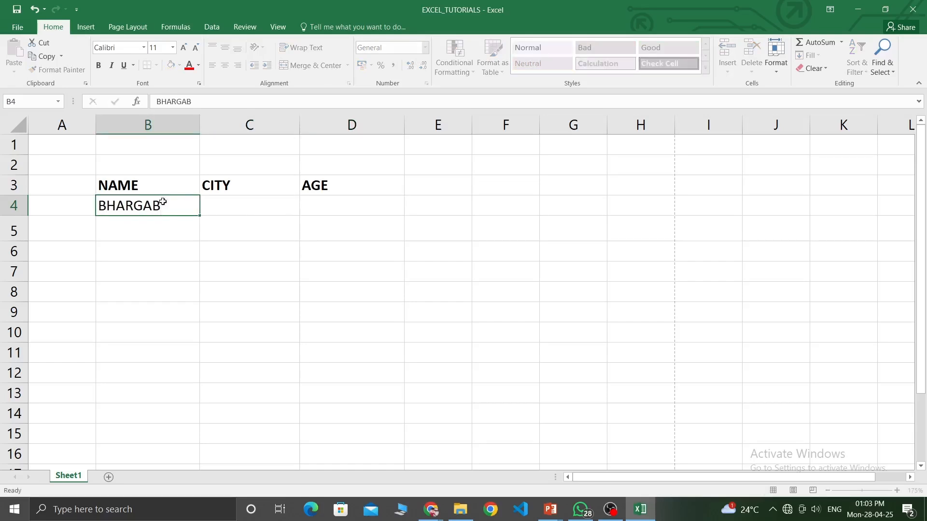
{"action": "key", "text": "Tab"}
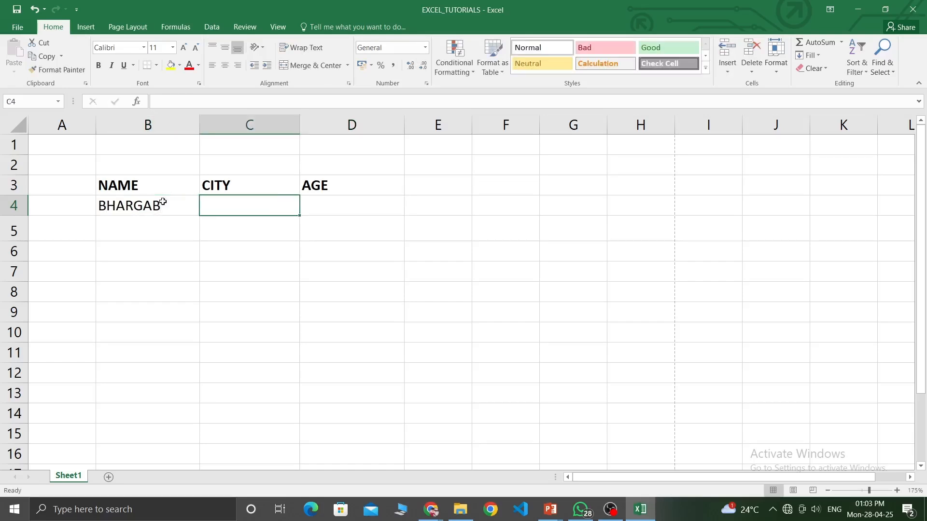
{"action": "type", "text": "GHY"}
{"action": "key", "text": "Tab"}
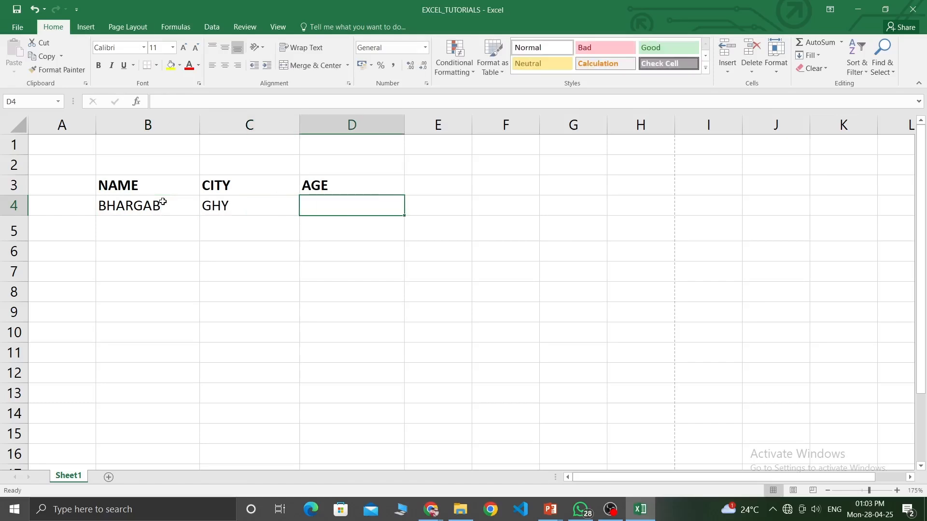
{"action": "type", "text": "12"}
{"action": "key", "text": "Return"}
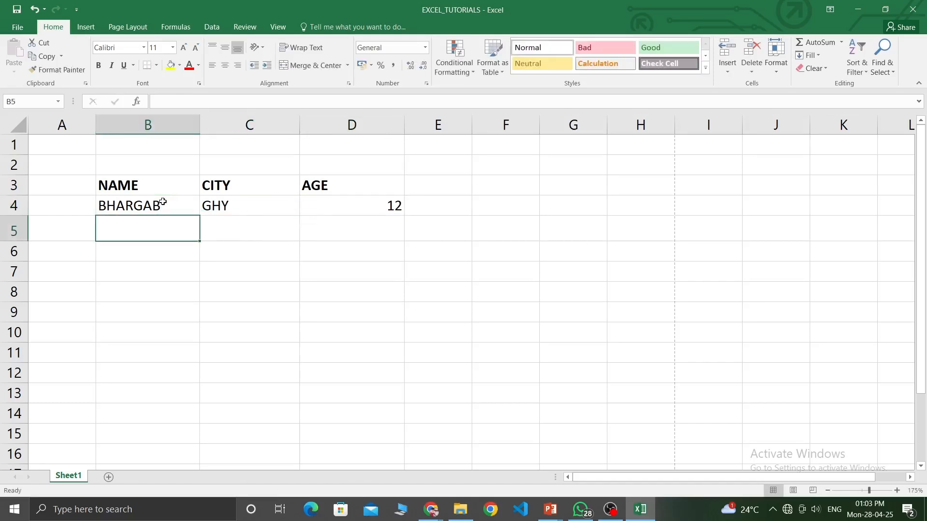
- Fill in row 5 with the second person's name, the city NALBARI and the age 14
{"action": "type", "text": "KRISH"}
{"action": "key", "text": "Tab"}
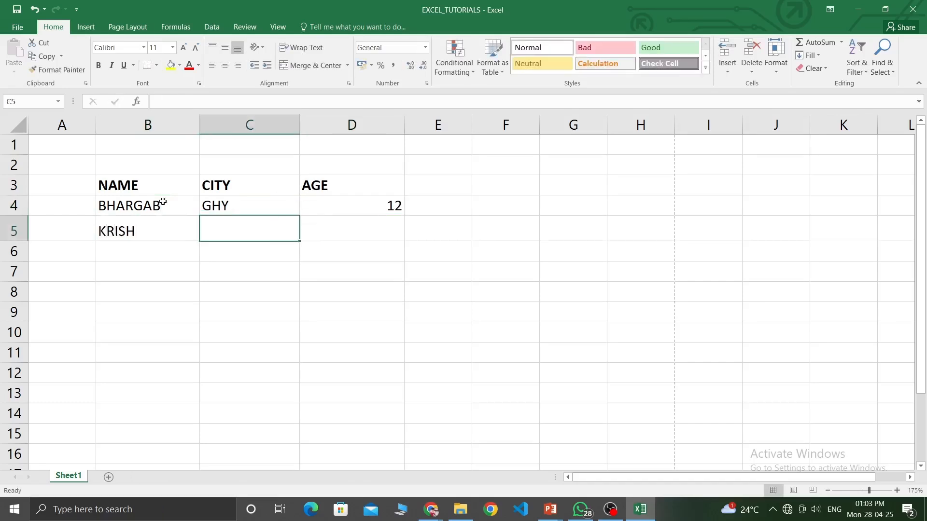
{"action": "type", "text": "NBA"}
{"action": "key", "text": "BackSpace"}
{"action": "key", "text": "BackSpace"}
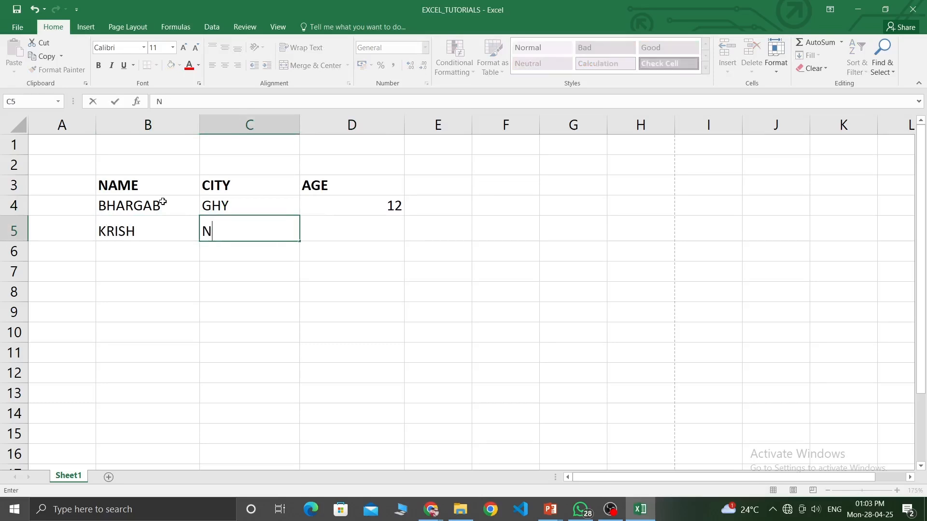
{"action": "type", "text": "ALBARI"}
{"action": "key", "text": "Tab"}
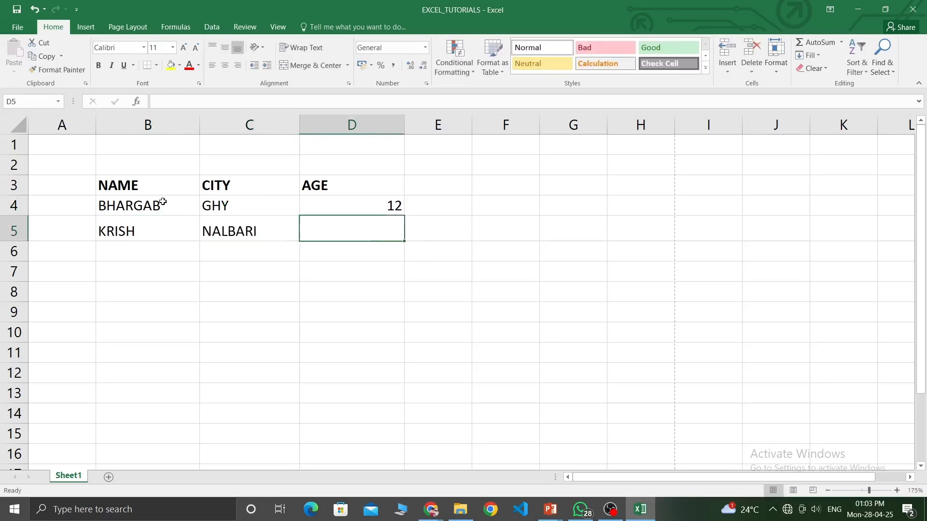
{"action": "type", "text": "14"}
{"action": "key", "text": "Return"}
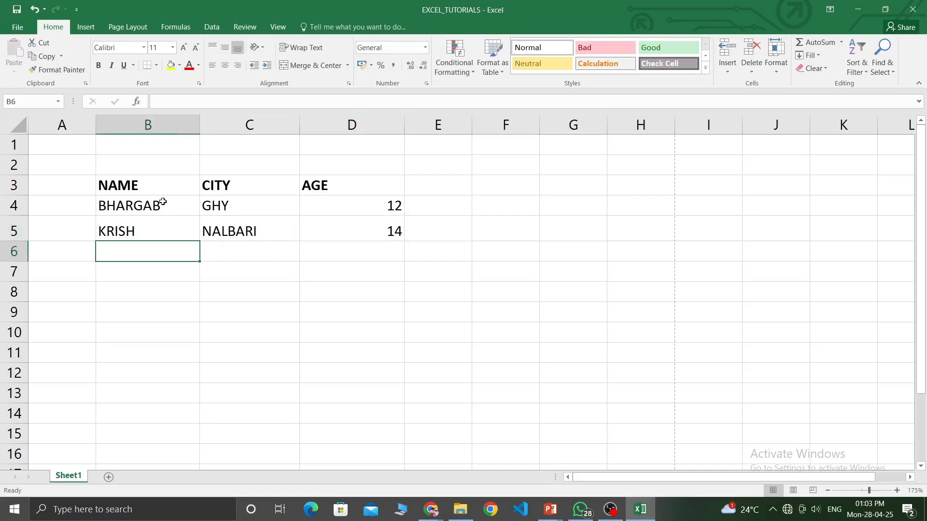
- Fill in row 6 with the third person's name, the city NALBARI and the age 27
{"action": "type", "text": "MANJIT"}
{"action": "key", "text": "Tab"}
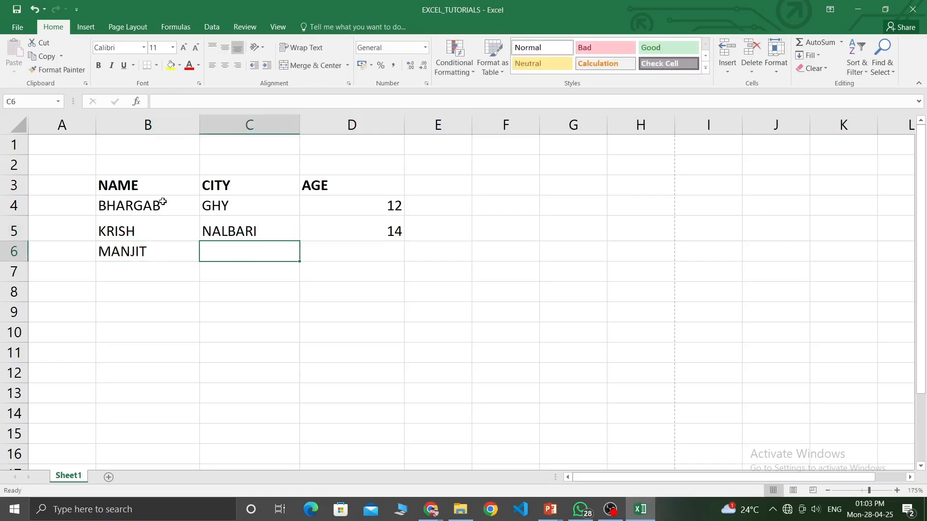
{"action": "type", "text": "NALBARI"}
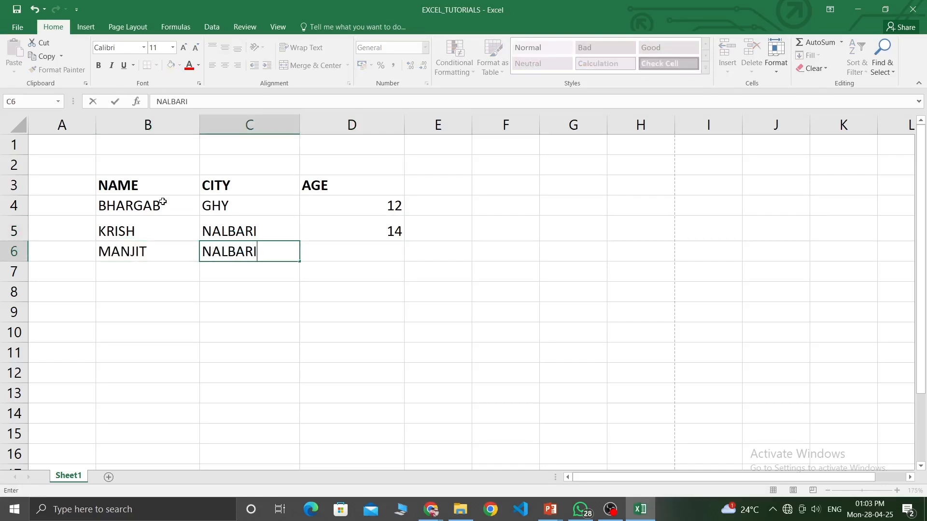
{"action": "key", "text": "Tab"}
{"action": "type", "text": "27"}
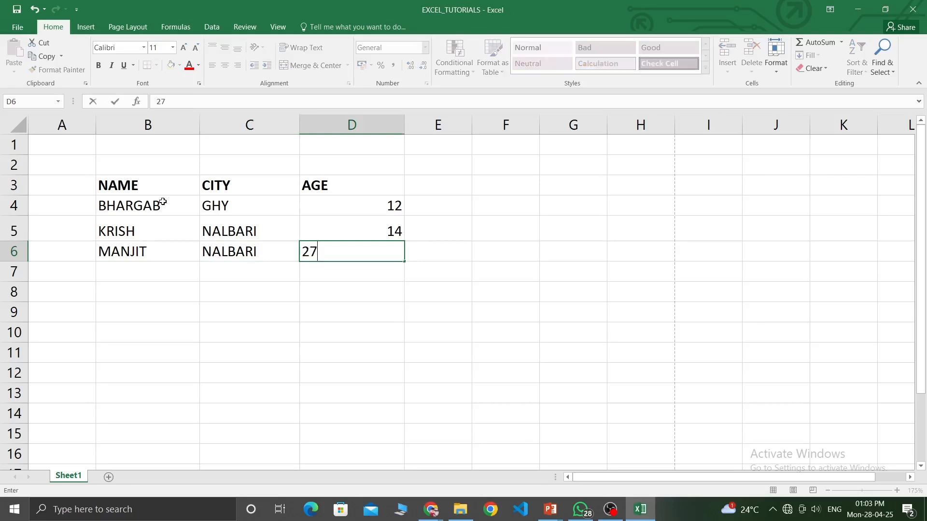
{"action": "left_click", "coordinate": [207, 261]}
- Compare the alignment of the headings in B3:D3 with the records in B4:D6
{"action": "left_click", "coordinate": [206, 183]}
{"action": "left_click", "coordinate": [333, 181]}
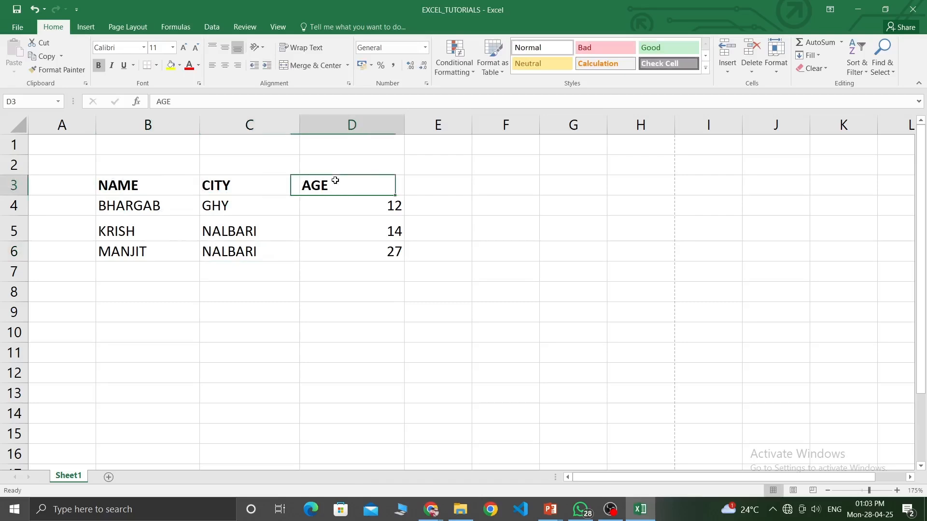
{"action": "left_click", "coordinate": [140, 187]}
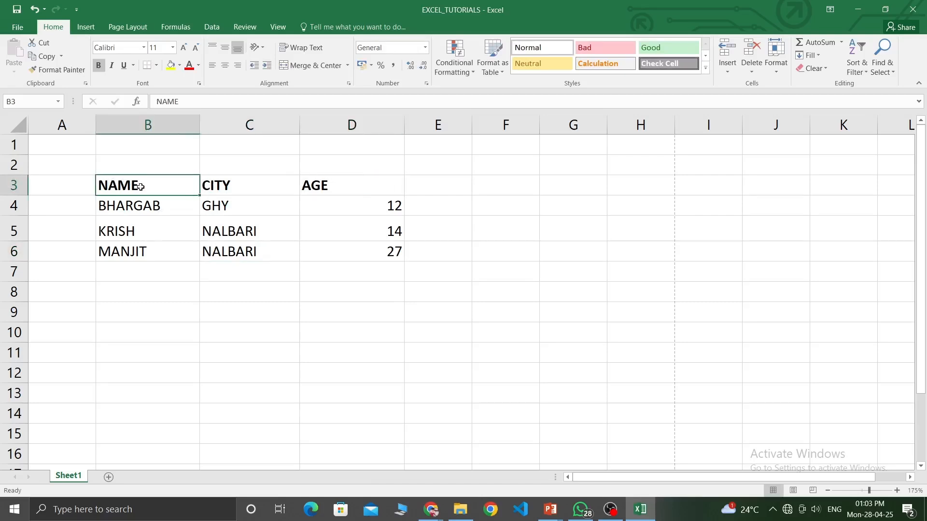
{"action": "left_click", "coordinate": [253, 192]}
{"action": "left_click_drag", "start_coordinate": [137, 205], "coordinate": [379, 260]}
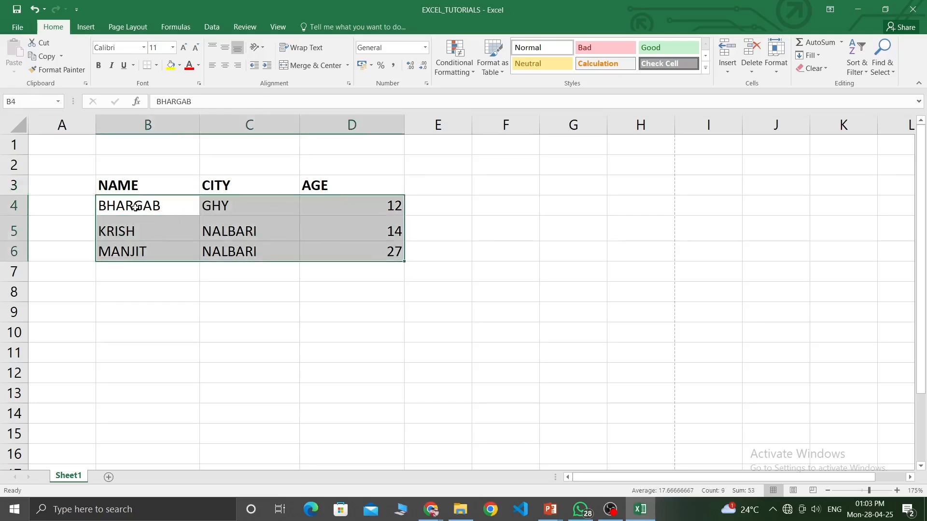
{"action": "left_click", "coordinate": [135, 207]}
{"action": "left_click", "coordinate": [121, 188]}
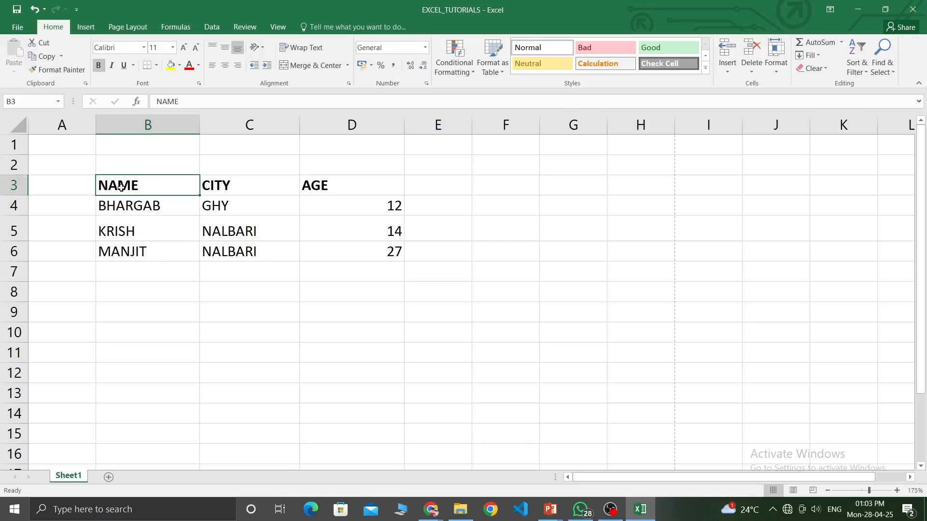
{"action": "left_click", "coordinate": [240, 186]}
{"action": "left_click", "coordinate": [161, 183]}
{"action": "left_click", "coordinate": [233, 183]}
{"action": "left_click", "coordinate": [360, 188]}
{"action": "left_click", "coordinate": [243, 186]}
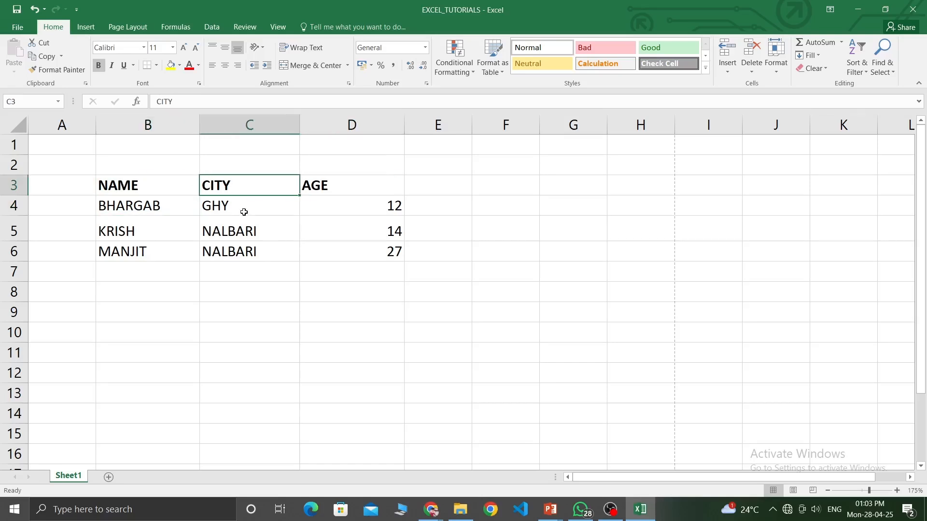
{"action": "left_click", "coordinate": [164, 188]}
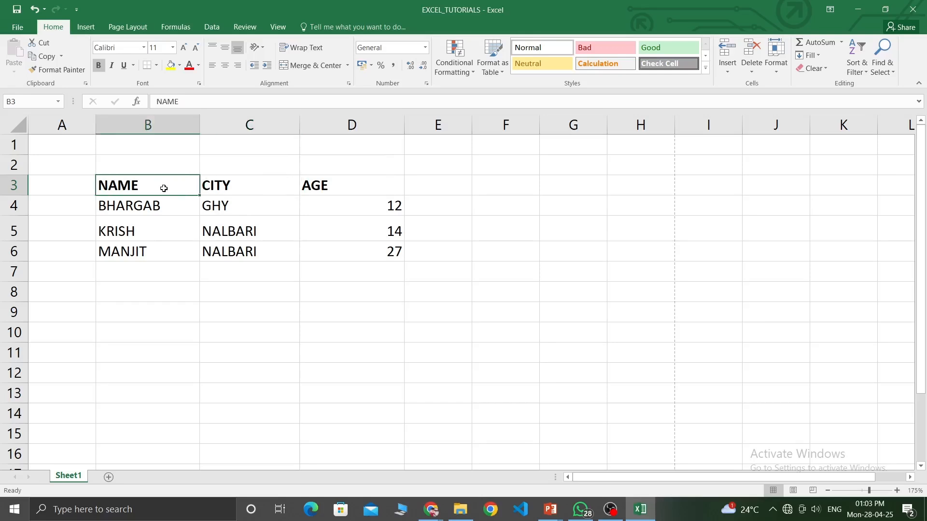
{"action": "left_click", "coordinate": [246, 180]}
{"action": "left_click", "coordinate": [335, 187]}
{"action": "left_click", "coordinate": [141, 185]}
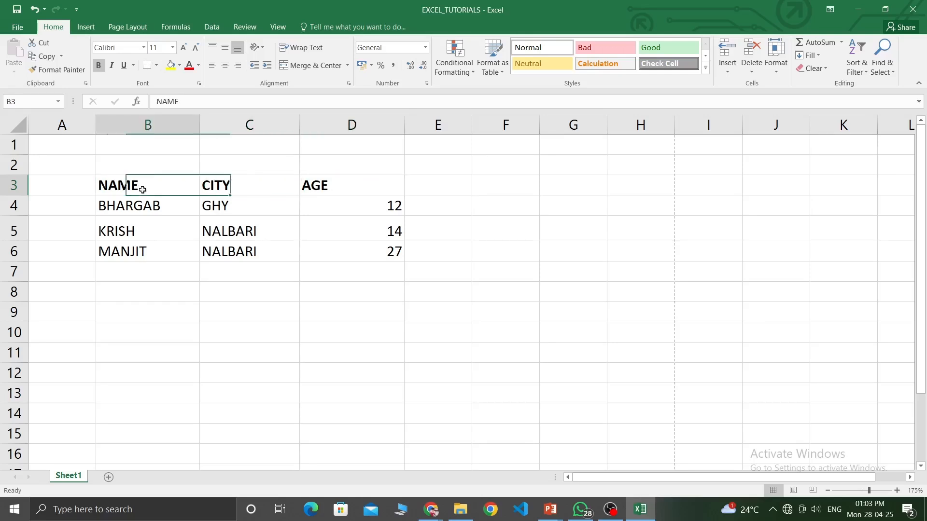
- Center the NAME, CITY and AGE headings horizontally in B3:D3
{"action": "left_click_drag", "start_coordinate": [119, 183], "coordinate": [361, 184]}
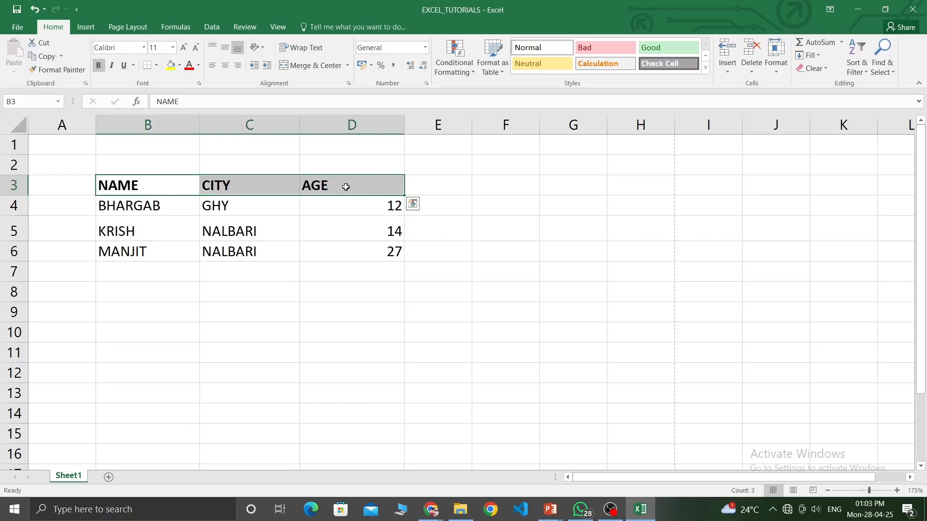
{"action": "left_click", "coordinate": [211, 67]}
{"action": "left_click", "coordinate": [224, 67]}
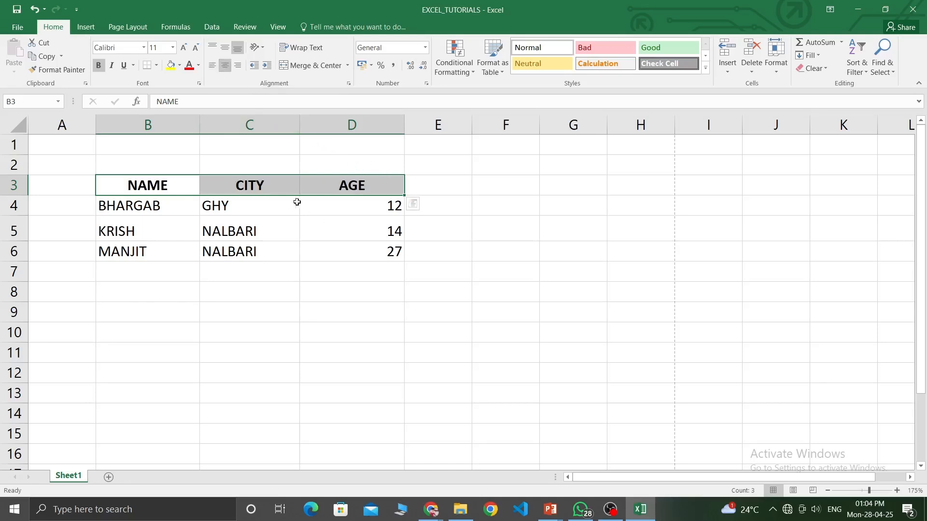
{"action": "left_click", "coordinate": [340, 317]}
- Right-align the NAME, CITY and AGE headings in B3:D3
{"action": "left_click_drag", "start_coordinate": [145, 186], "coordinate": [338, 184]}
{"action": "left_click", "coordinate": [236, 65]}
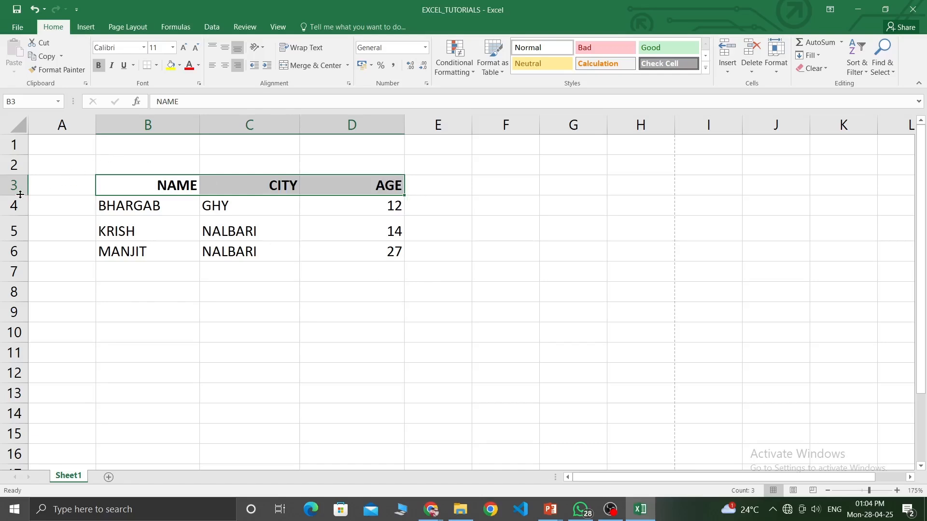
- Make heading row 3 about twice as tall and center the NAME, CITY and AGE headings horizontally
{"action": "left_click_drag", "start_coordinate": [20, 195], "coordinate": [20, 215]}
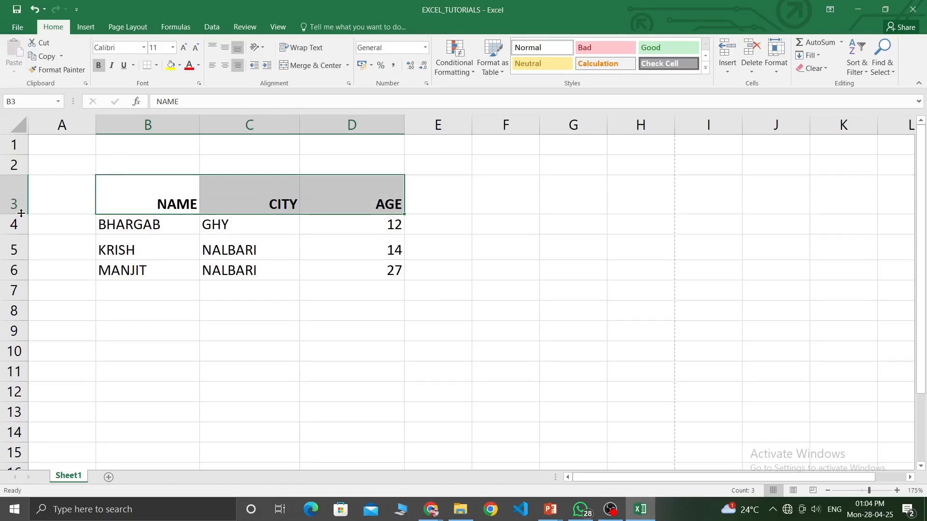
{"action": "left_click", "coordinate": [316, 240]}
{"action": "left_click_drag", "start_coordinate": [126, 185], "coordinate": [335, 197]}
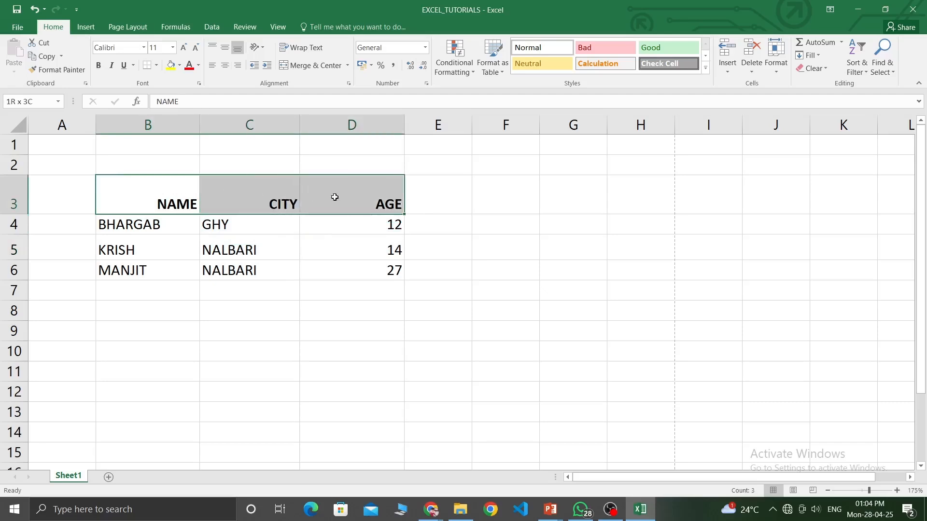
{"action": "left_click", "coordinate": [225, 65]}
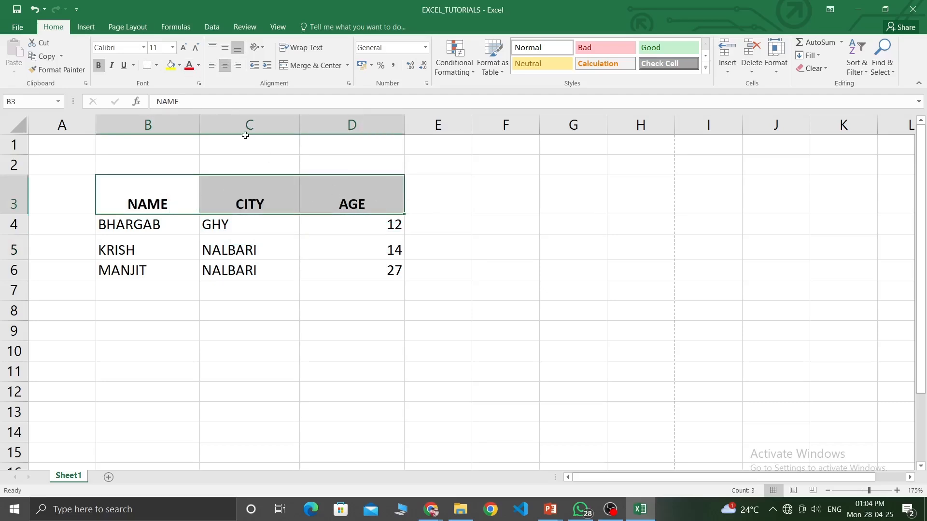
{"action": "left_click", "coordinate": [310, 276]}
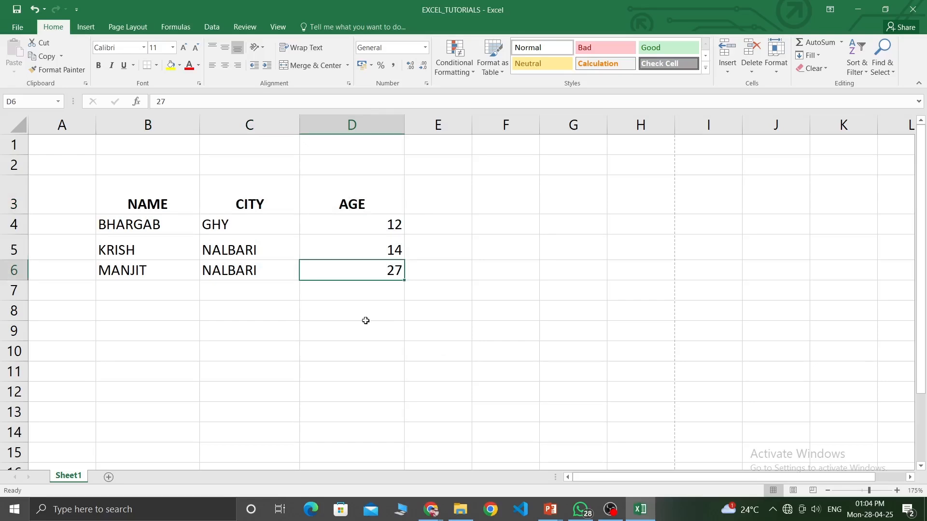
{"action": "left_click", "coordinate": [159, 197]}
{"action": "left_click", "coordinate": [251, 195]}
{"action": "left_click", "coordinate": [337, 195]}
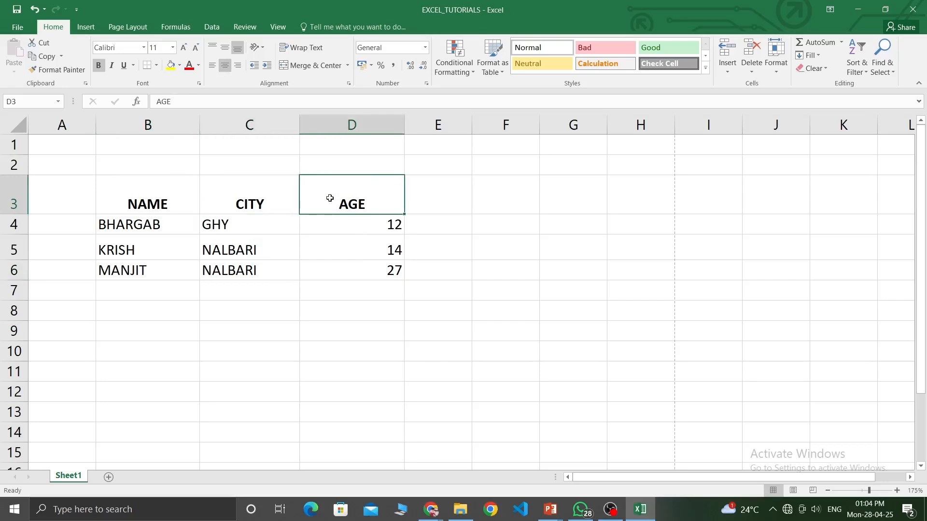
{"action": "left_click_drag", "start_coordinate": [58, 197], "coordinate": [415, 197]}
{"action": "left_click", "coordinate": [385, 202]}
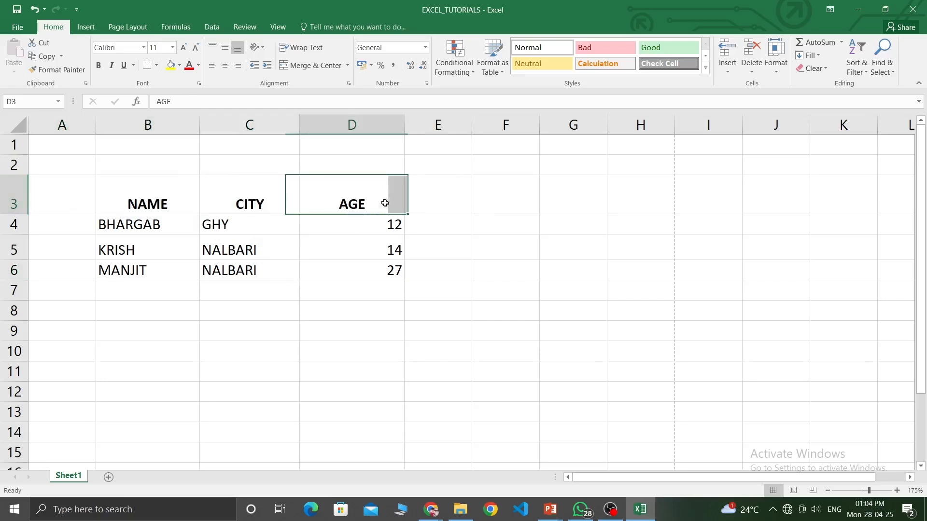
- Examine the vertical position of the NAME, CITY and AGE headings within the taller row 3
{"action": "left_click", "coordinate": [248, 201]}
{"action": "left_click", "coordinate": [152, 204]}
{"action": "left_click", "coordinate": [231, 204]}
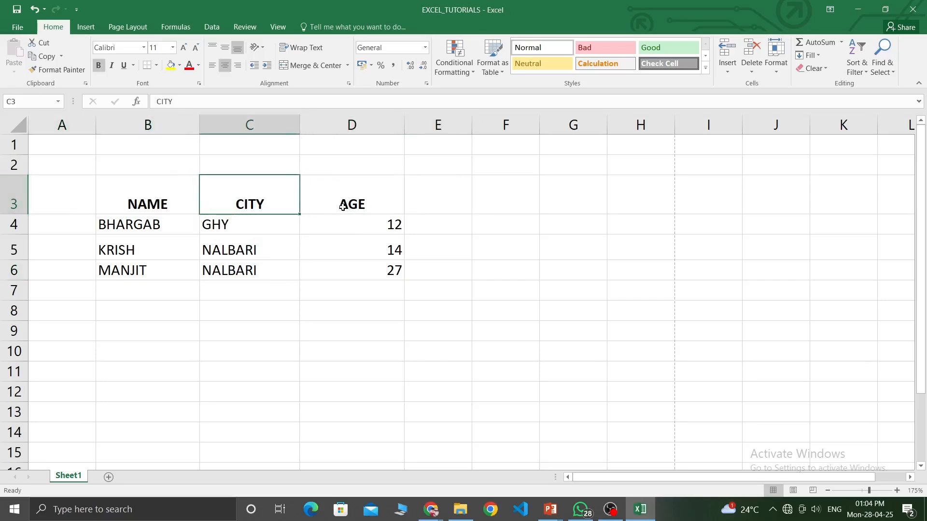
{"action": "left_click", "coordinate": [343, 207]}
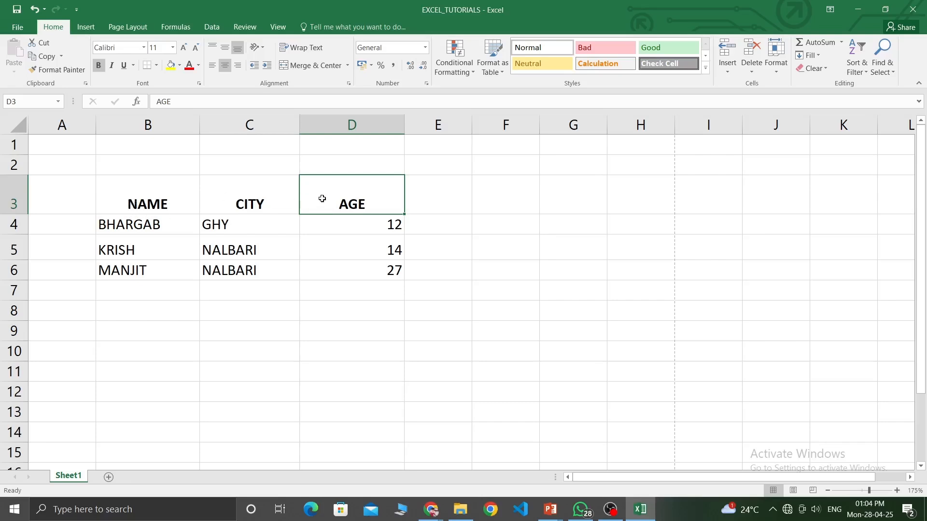
{"action": "left_click", "coordinate": [147, 199]}
{"action": "left_click", "coordinate": [295, 200]}
{"action": "left_click", "coordinate": [376, 200]}
{"action": "left_click", "coordinate": [275, 200]}
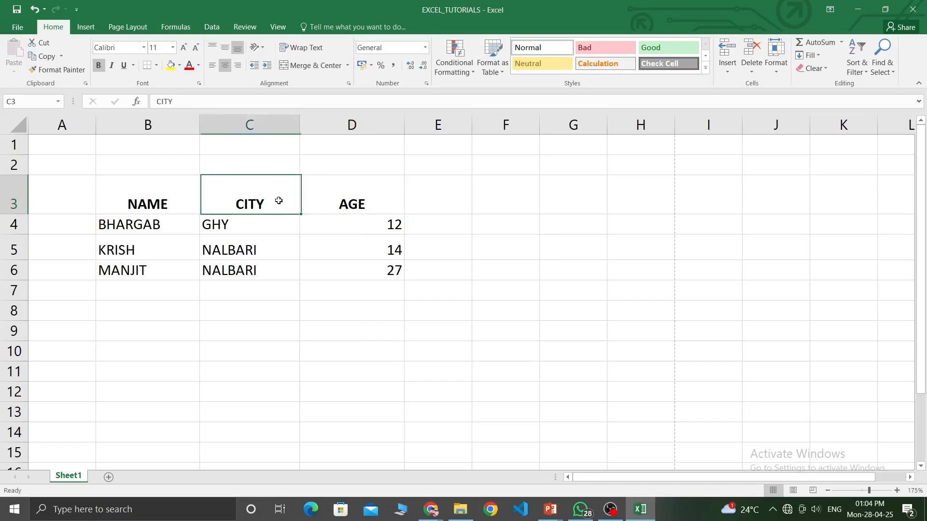
{"action": "left_click", "coordinate": [143, 195]}
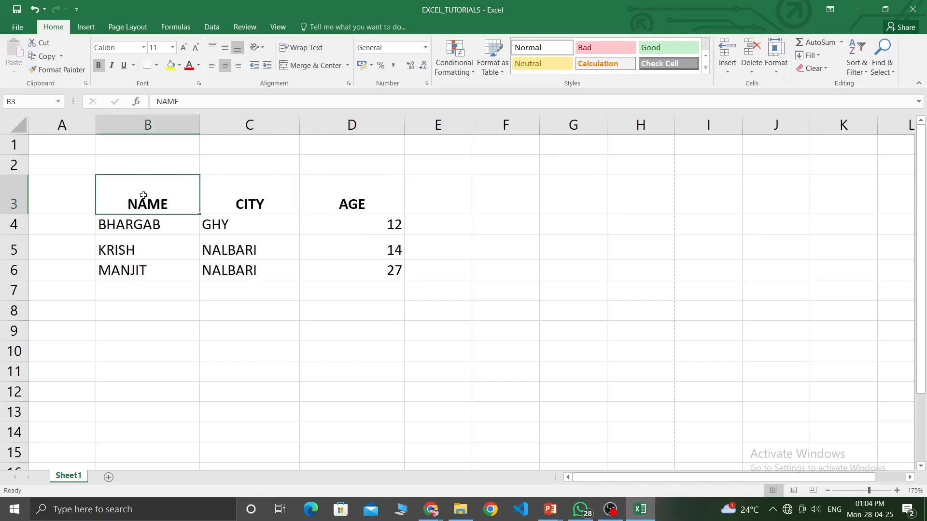
{"action": "left_click", "coordinate": [261, 200]}
{"action": "left_click", "coordinate": [416, 200]}
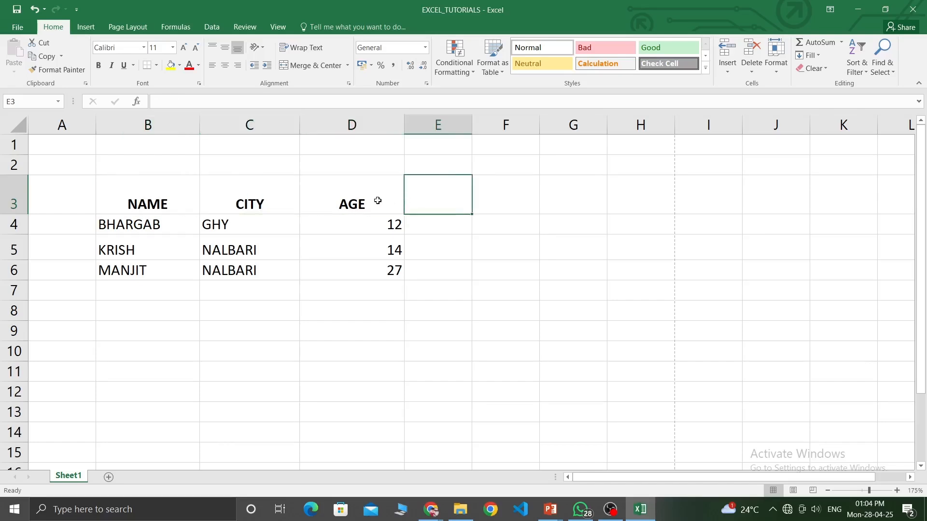
{"action": "left_click", "coordinate": [278, 194]}
{"action": "left_click", "coordinate": [131, 198]}
{"action": "left_click", "coordinate": [246, 198]}
{"action": "left_click", "coordinate": [376, 200]}
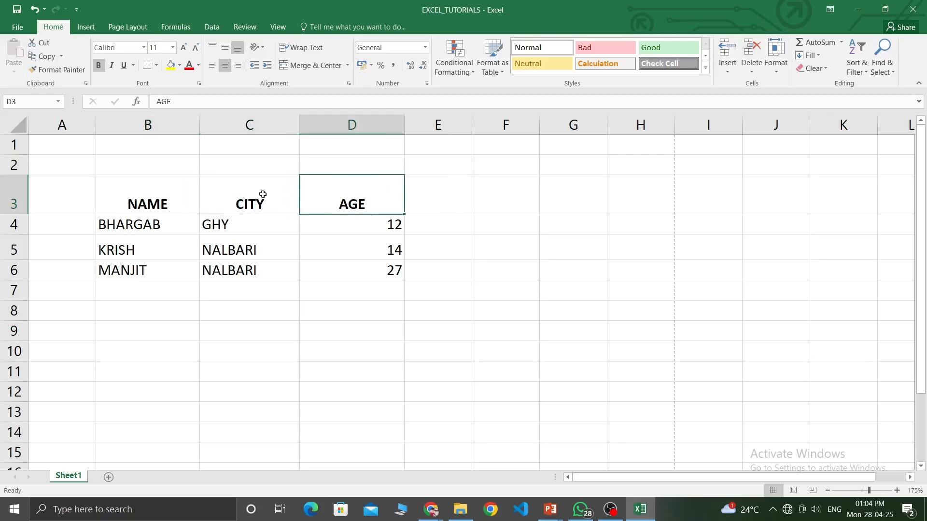
{"action": "left_click", "coordinate": [261, 199]}
{"action": "left_click", "coordinate": [162, 195]}
{"action": "left_click", "coordinate": [235, 201]}
{"action": "left_click", "coordinate": [343, 197]}
{"action": "left_click", "coordinate": [272, 195]}
- Try middle and top vertical alignment on the NAME, CITY and AGE headings in B3:D3
{"action": "left_click_drag", "start_coordinate": [105, 199], "coordinate": [320, 201]}
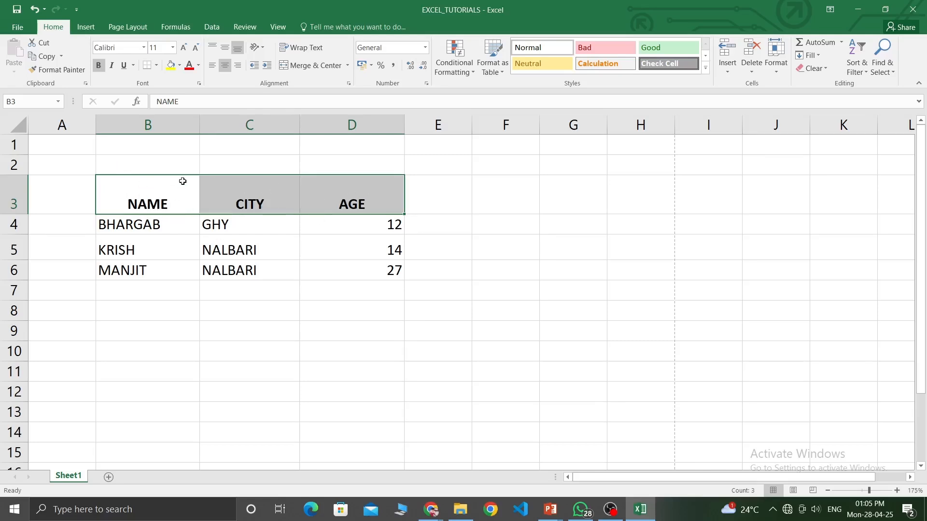
{"action": "left_click", "coordinate": [225, 48]}
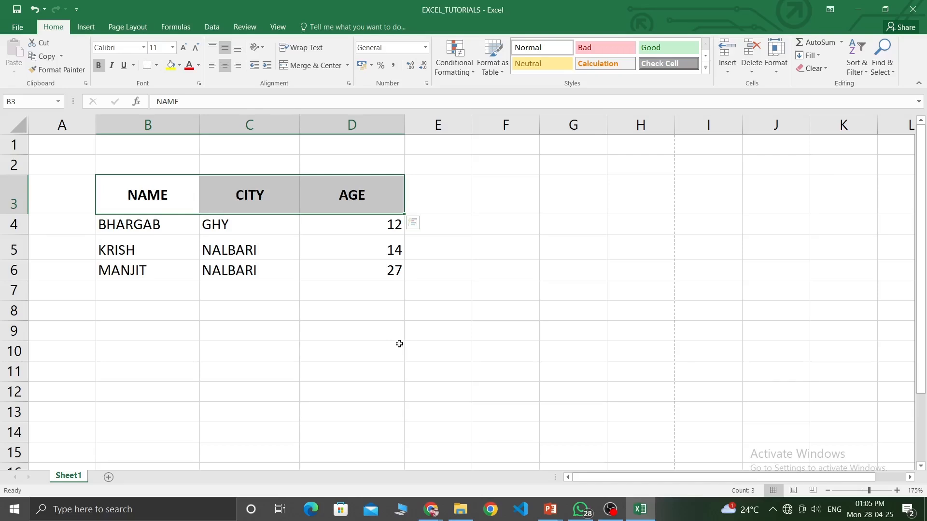
{"action": "left_click", "coordinate": [215, 47]}
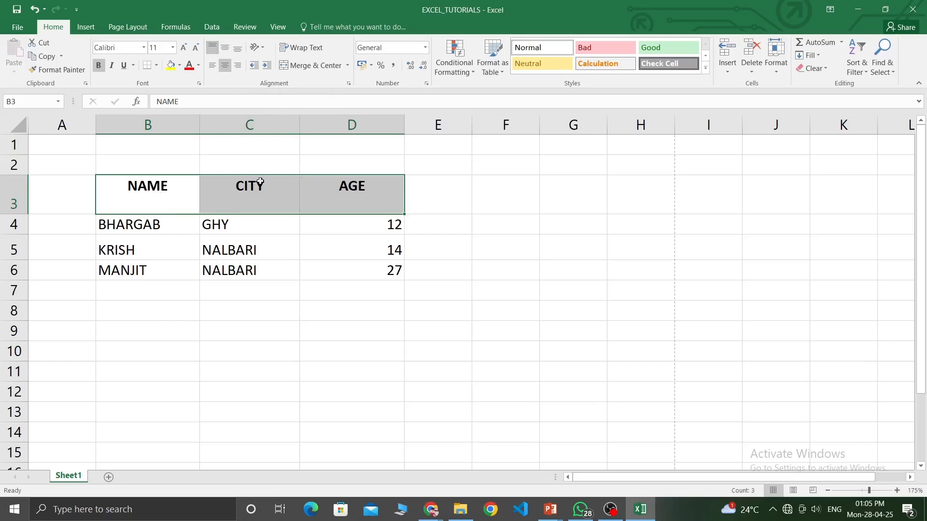
{"action": "left_click", "coordinate": [323, 244]}
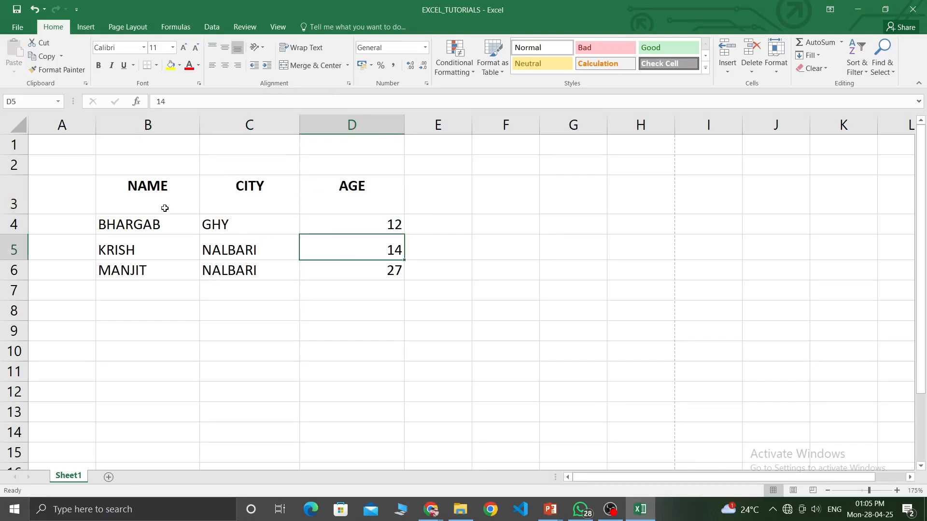
- Compare the top-aligned headings in B3:D3 with the records in B4:D6 and the empty cells below
{"action": "left_click_drag", "start_coordinate": [121, 194], "coordinate": [222, 190]}
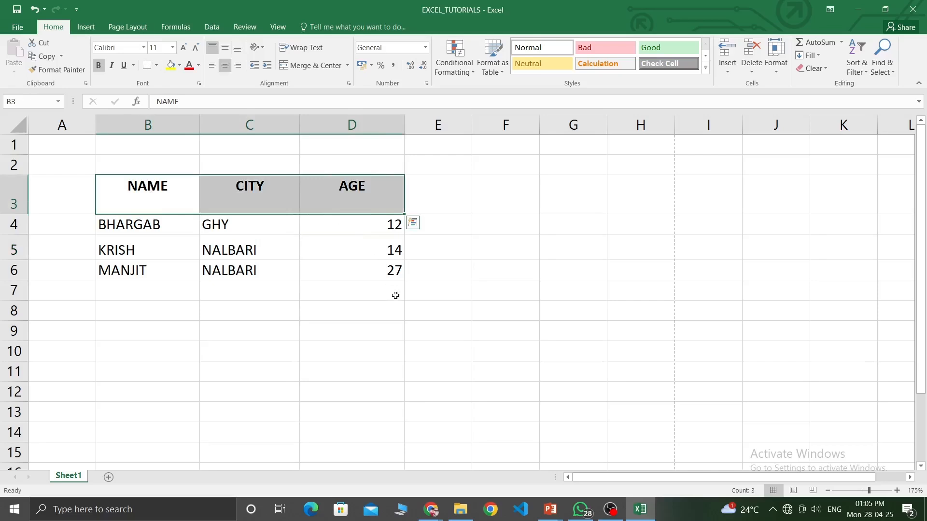
{"action": "left_click", "coordinate": [127, 188]}
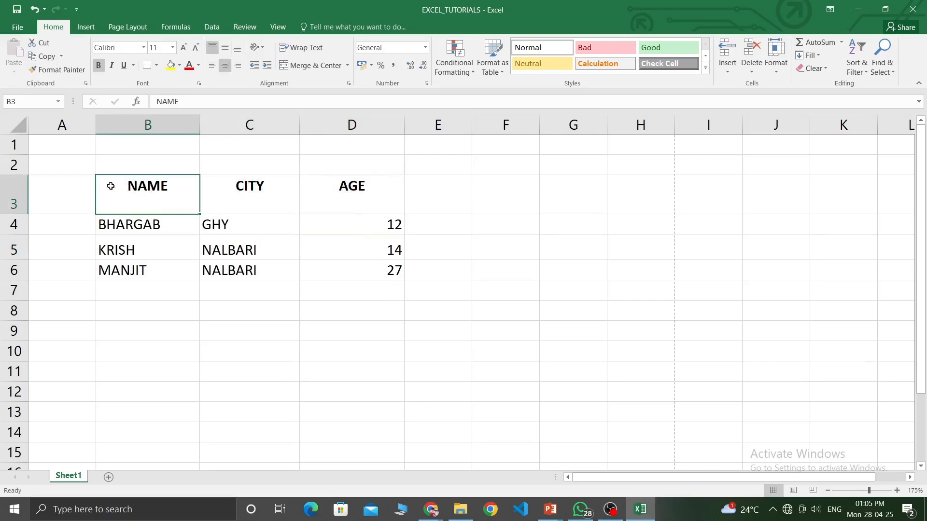
{"action": "left_click_drag", "start_coordinate": [110, 186], "coordinate": [386, 272]}
{"action": "left_click_drag", "start_coordinate": [127, 231], "coordinate": [372, 265]}
{"action": "left_click", "coordinate": [140, 176]}
{"action": "left_click_drag", "start_coordinate": [129, 289], "coordinate": [140, 412]}
{"action": "left_click_drag", "start_coordinate": [238, 288], "coordinate": [233, 415]}
{"action": "left_click_drag", "start_coordinate": [369, 281], "coordinate": [350, 407]}
{"action": "left_click", "coordinate": [157, 184]}
- Middle-align the NAME, CITY and AGE headings vertically in B3:D3
{"action": "left_click_drag", "start_coordinate": [157, 184], "coordinate": [341, 183]}
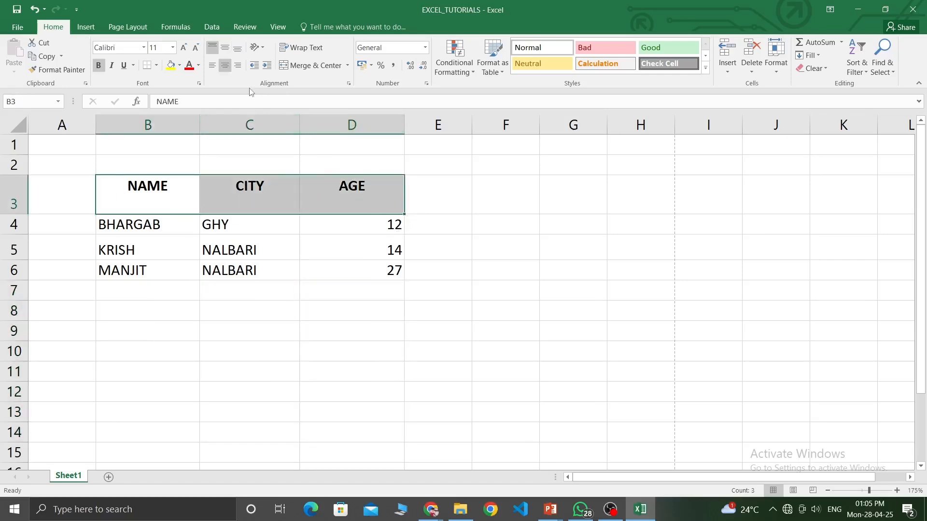
{"action": "left_click", "coordinate": [225, 47]}
{"action": "left_click", "coordinate": [255, 194]}
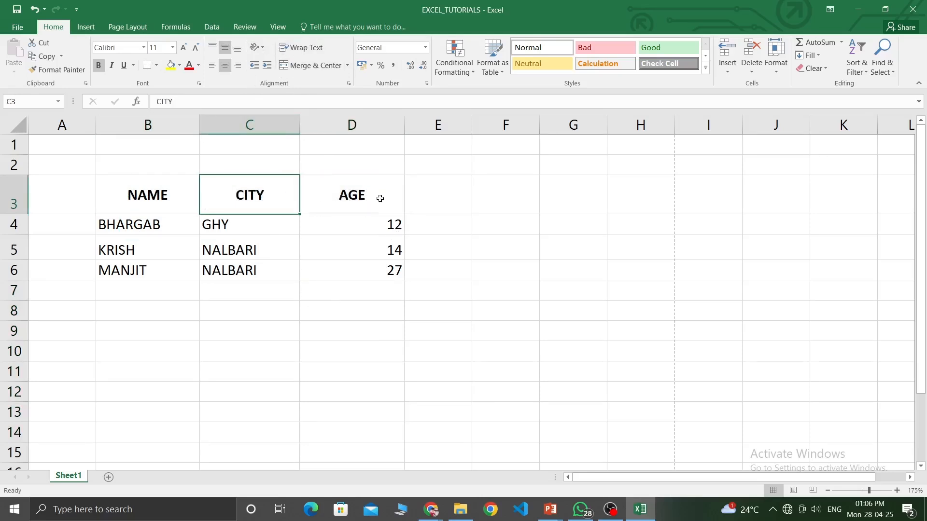
{"action": "left_click", "coordinate": [148, 201]}
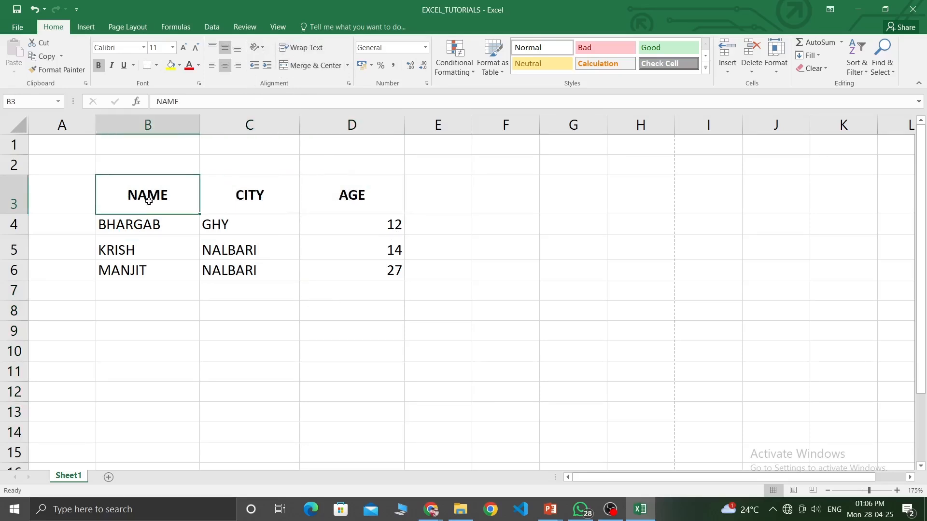
{"action": "left_click", "coordinate": [220, 197]}
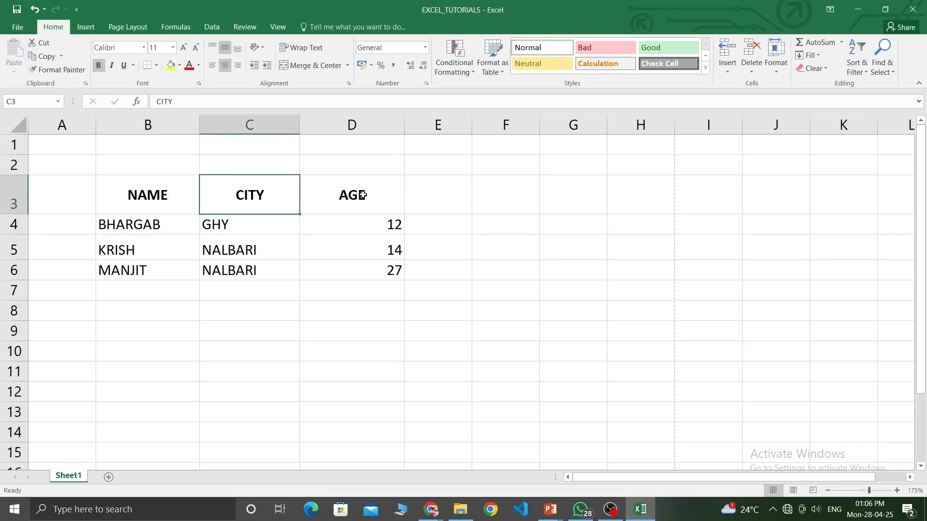
{"action": "left_click", "coordinate": [363, 194]}
{"action": "left_click", "coordinate": [291, 195]}
{"action": "left_click_drag", "start_coordinate": [137, 190], "coordinate": [355, 192]}
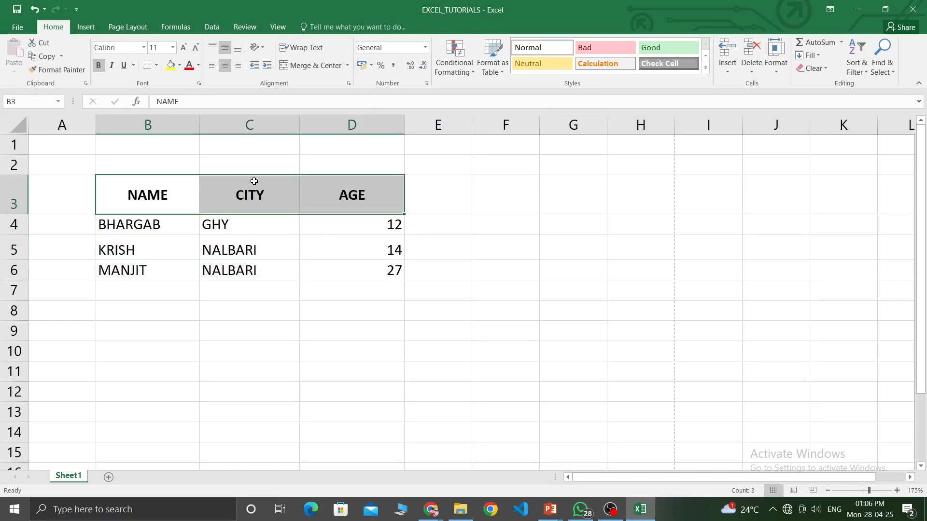
{"action": "left_click", "coordinate": [276, 196]}
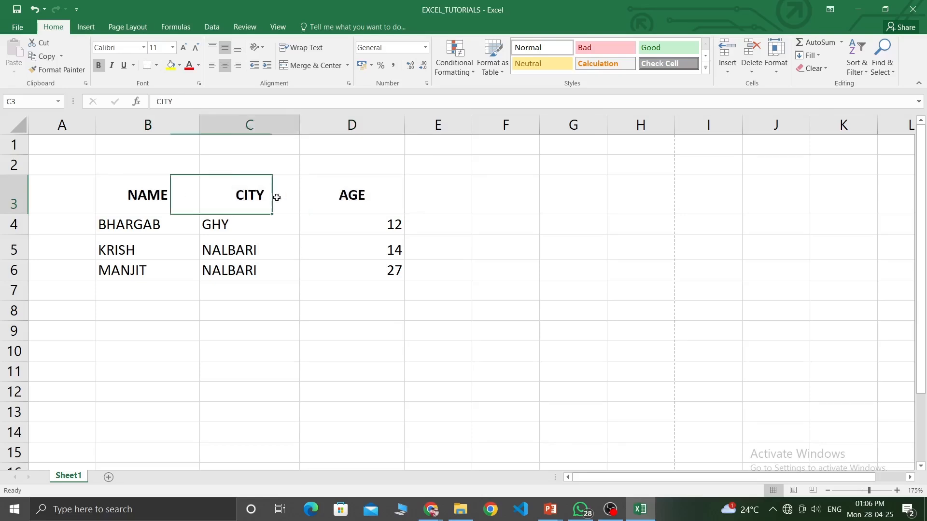
{"action": "left_click", "coordinate": [354, 194]}
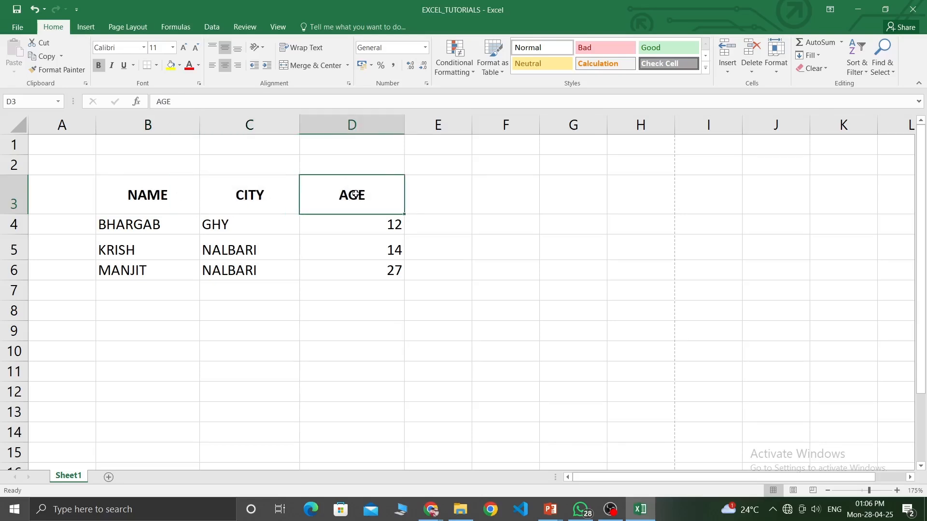
- Fill the NAME heading cell B3 with a light gold theme color
{"action": "left_click", "coordinate": [152, 193]}
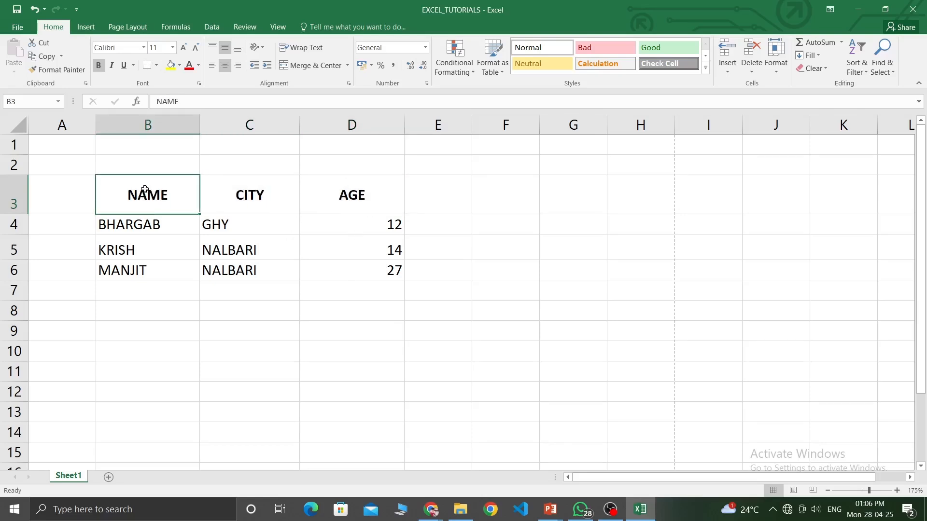
{"action": "left_click", "coordinate": [180, 67]}
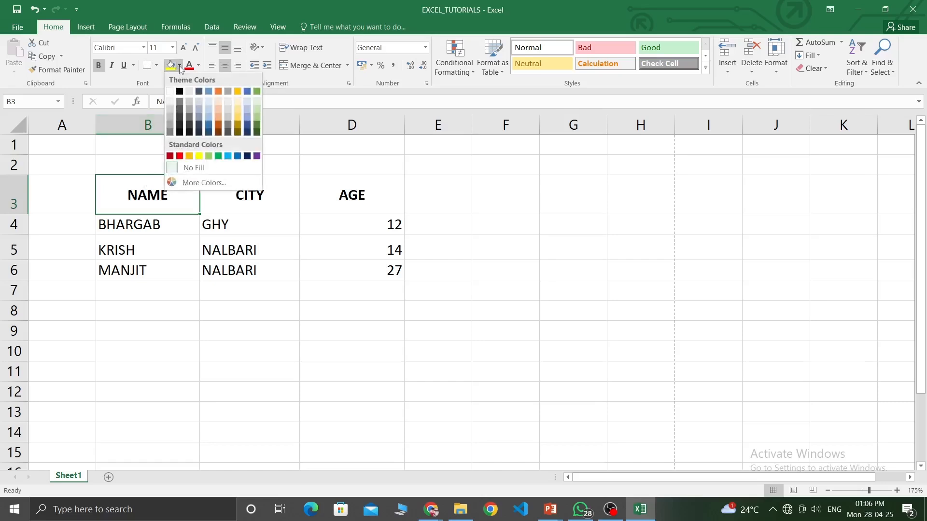
{"action": "left_click", "coordinate": [237, 114]}
- Fill the CITY heading cell C3 with a light blue theme color
{"action": "left_click", "coordinate": [258, 205], "text": "shift"}
{"action": "left_click", "coordinate": [259, 204]}
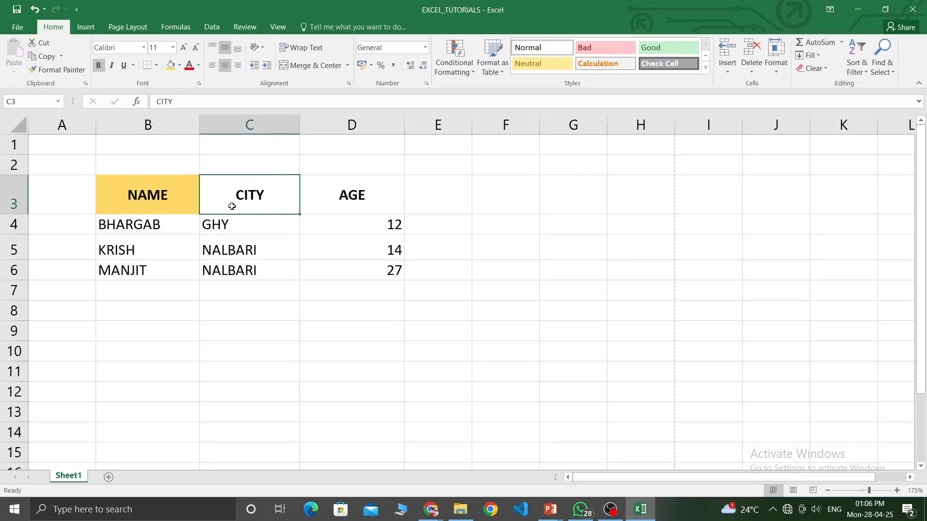
{"action": "left_click", "coordinate": [179, 66]}
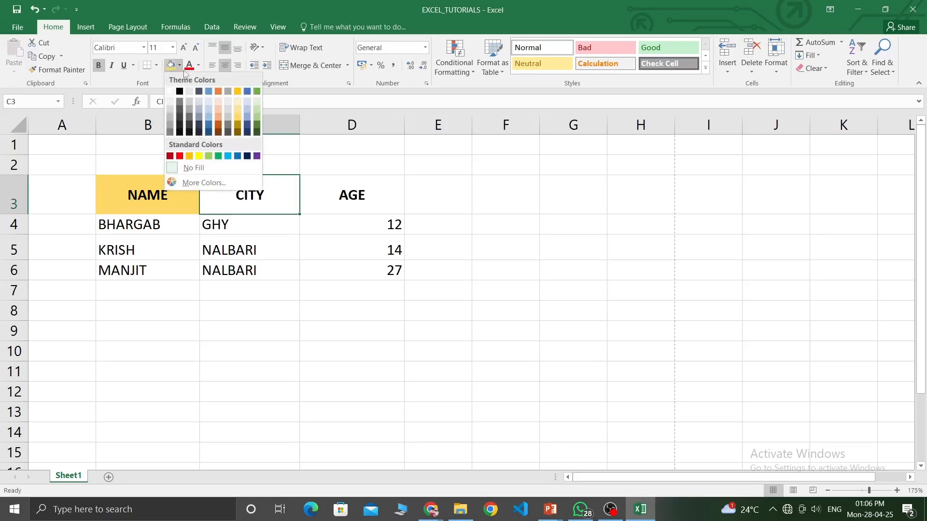
{"action": "left_click", "coordinate": [210, 110]}
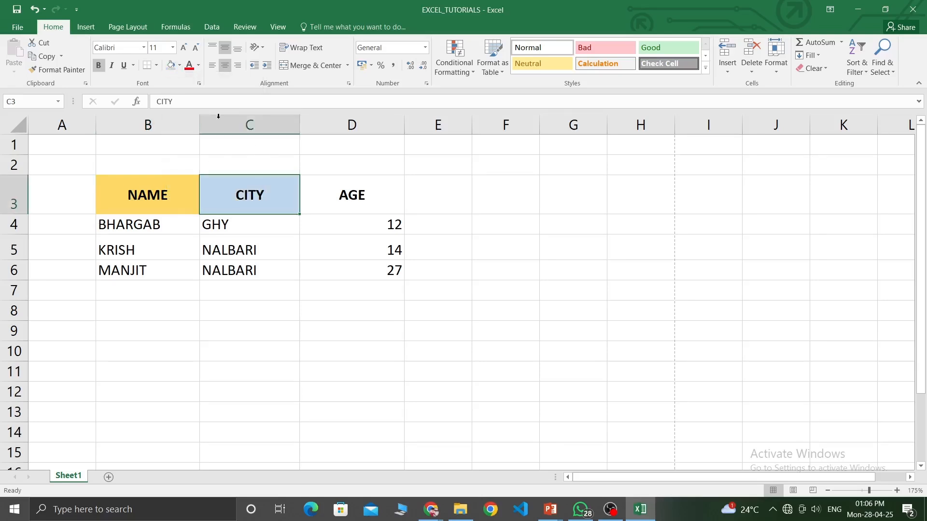
{"action": "left_click", "coordinate": [236, 294]}
- Fill the AGE heading cell D3 with the green theme color
{"action": "left_click", "coordinate": [354, 201]}
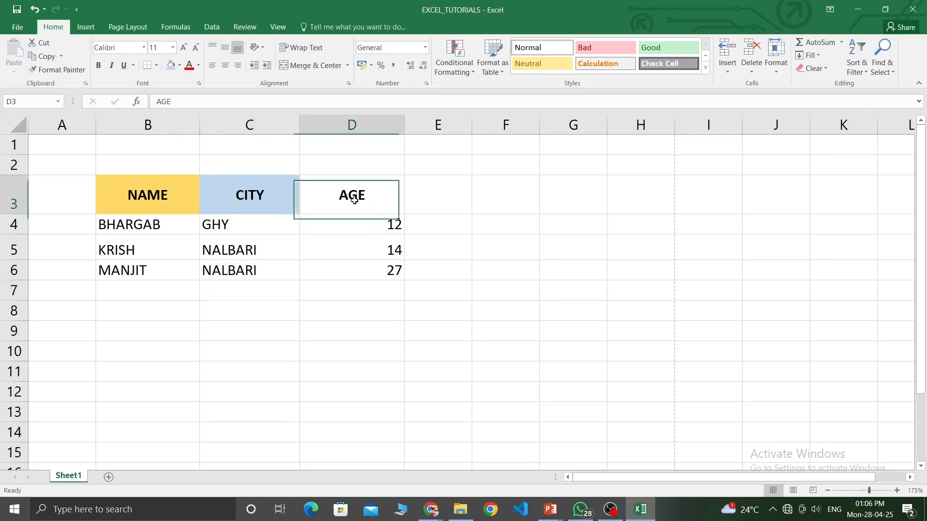
{"action": "left_click", "coordinate": [178, 67]}
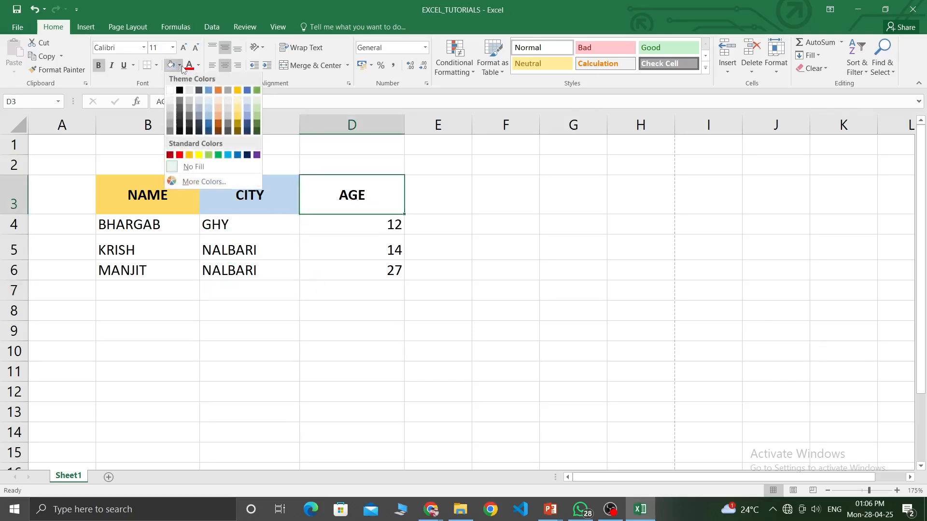
{"action": "left_click", "coordinate": [257, 91]}
{"action": "left_click", "coordinate": [363, 314]}
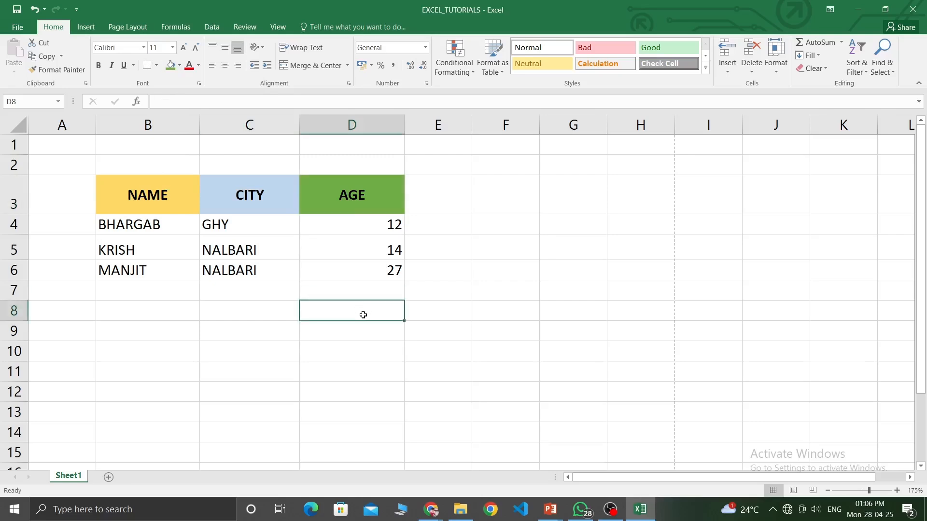
- Review the fill colors of the NAME, CITY and AGE headings in B3:D3
{"action": "left_click_drag", "start_coordinate": [154, 194], "coordinate": [351, 194]}
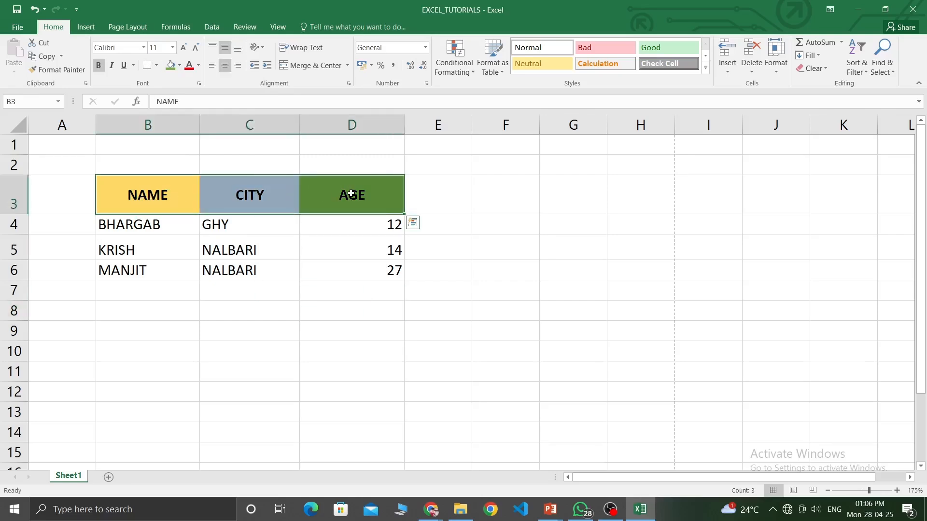
{"action": "left_click", "coordinate": [243, 207]}
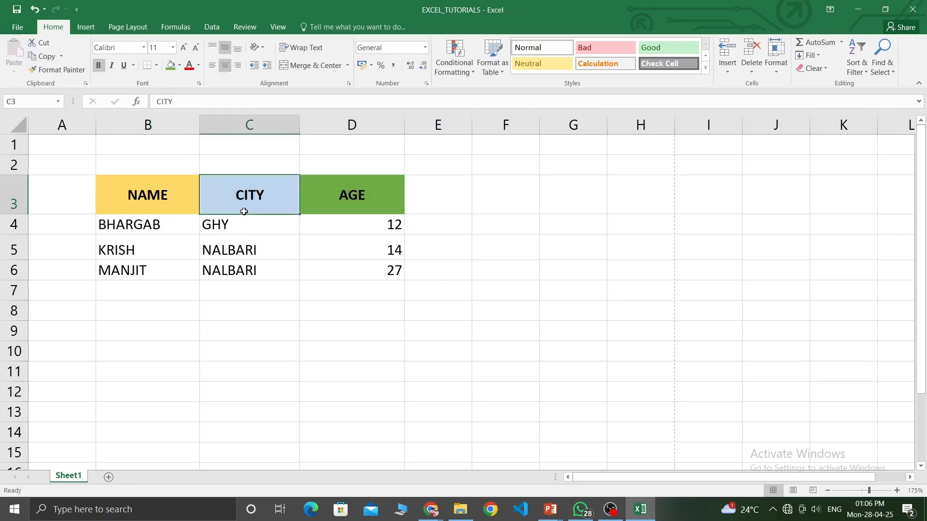
{"action": "left_click", "coordinate": [147, 200]}
{"action": "left_click", "coordinate": [227, 197]}
{"action": "left_click", "coordinate": [343, 196]}
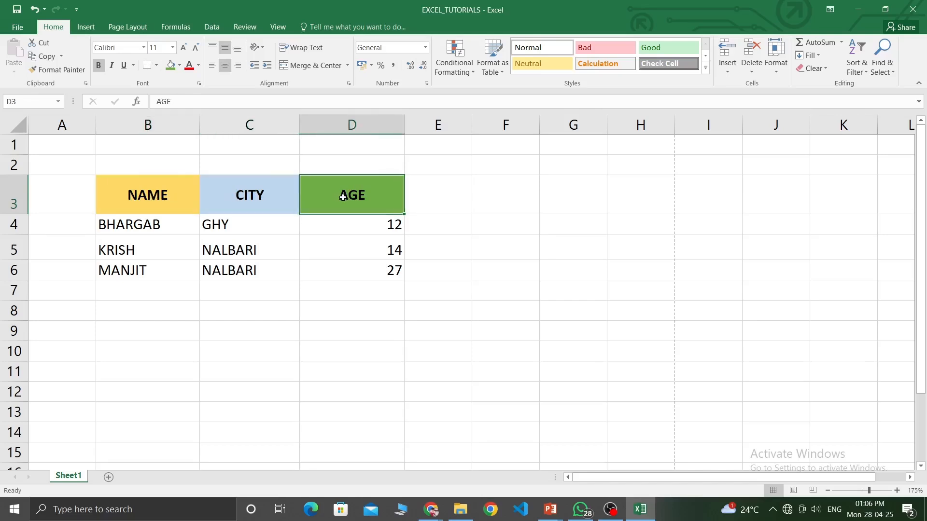
{"action": "left_click", "coordinate": [219, 198]}
{"action": "left_click", "coordinate": [152, 196]}
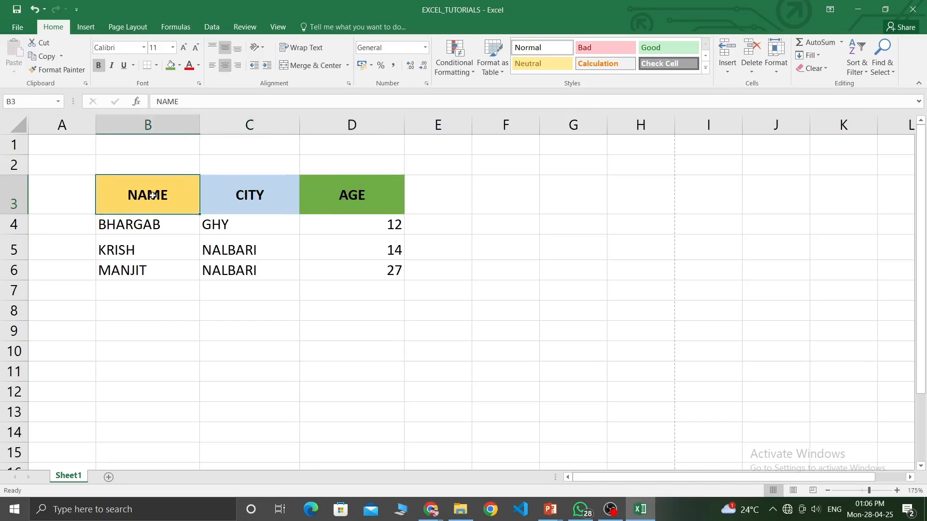
{"action": "left_click", "coordinate": [251, 195]}
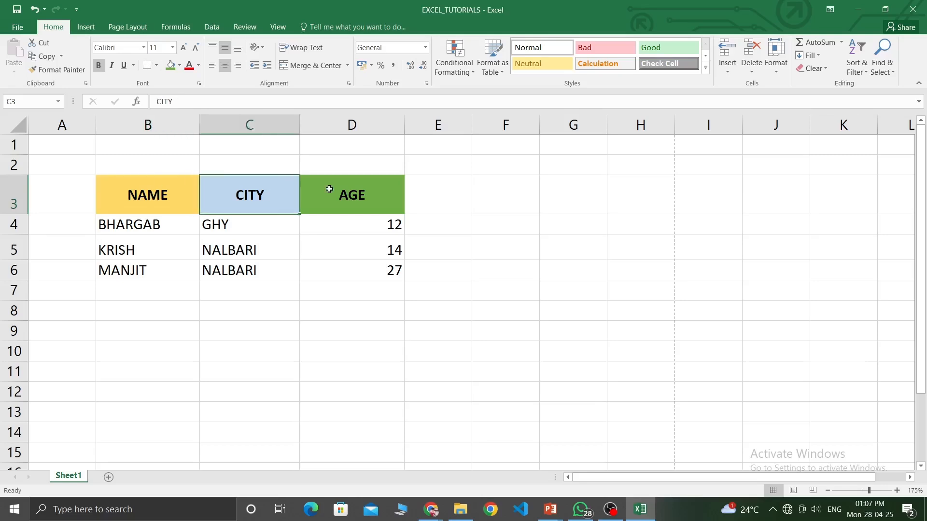
{"action": "left_click", "coordinate": [333, 190]}
{"action": "left_click", "coordinate": [285, 195]}
{"action": "left_click", "coordinate": [135, 195]}
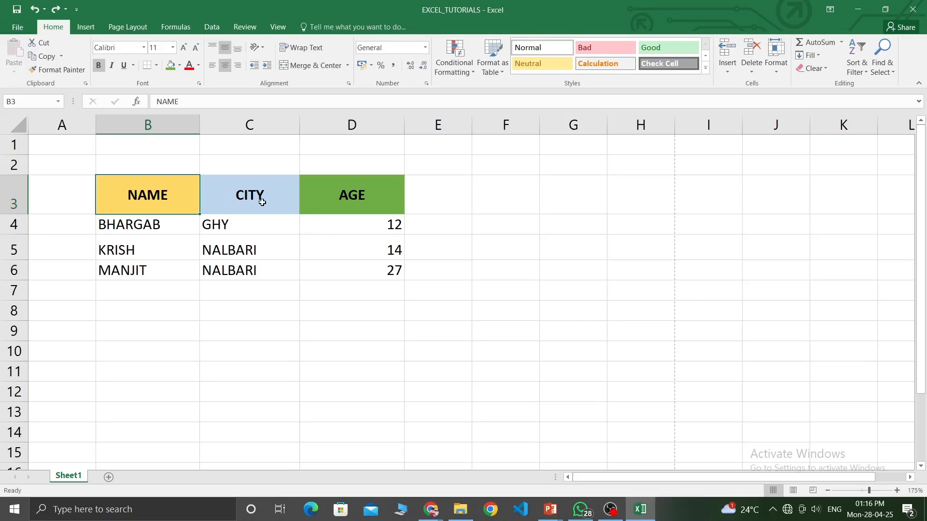
{"action": "left_click", "coordinate": [199, 66]}
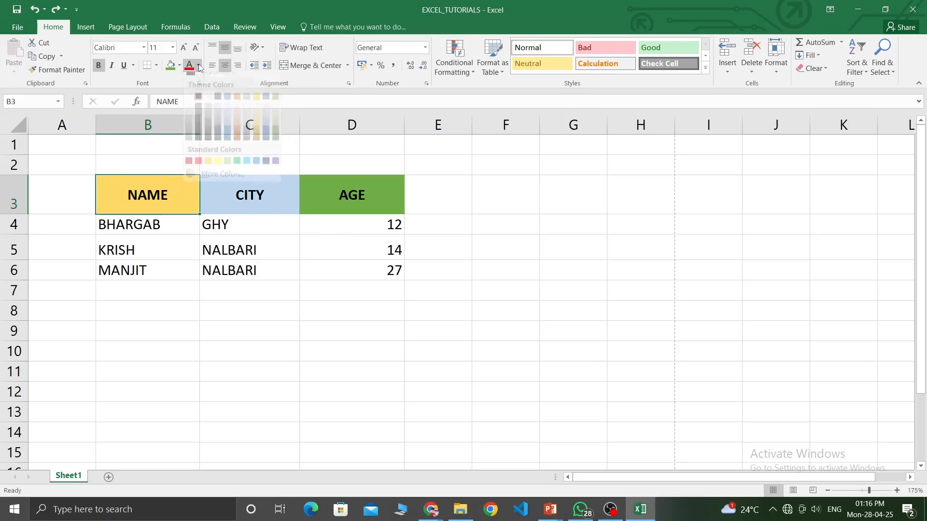
{"action": "key", "text": "Escape"}
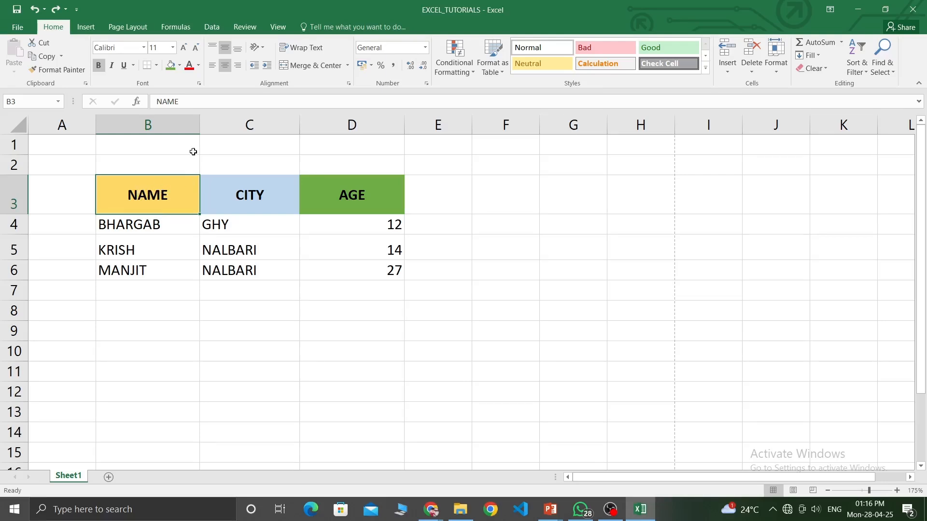
- Set the font color of the NAME heading in B3 to standard red and the CITY heading in C3 to dark theme blue
{"action": "left_click", "coordinate": [199, 66]}
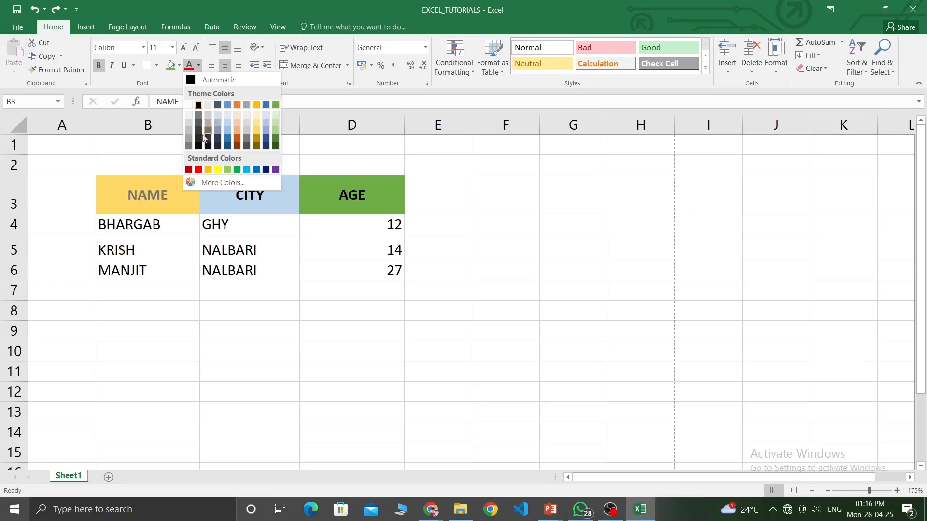
{"action": "left_click", "coordinate": [198, 170]}
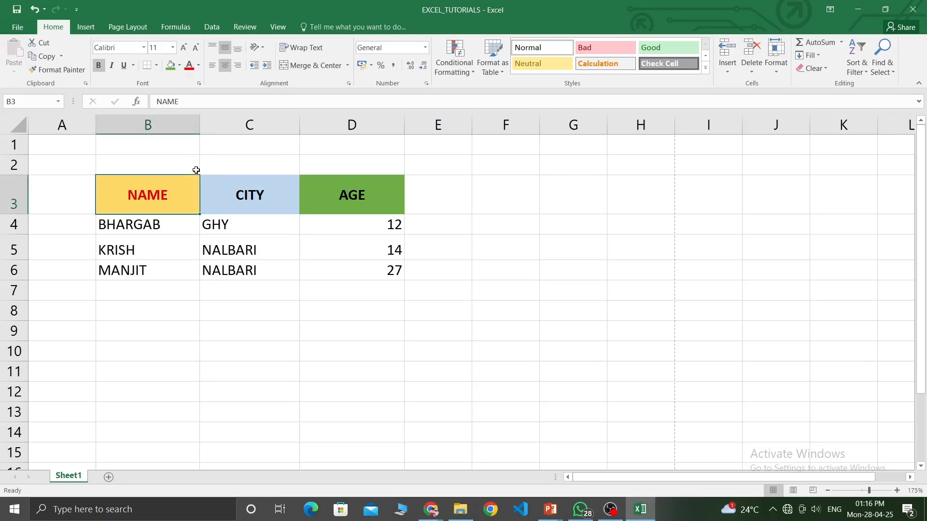
{"action": "left_click", "coordinate": [248, 196]}
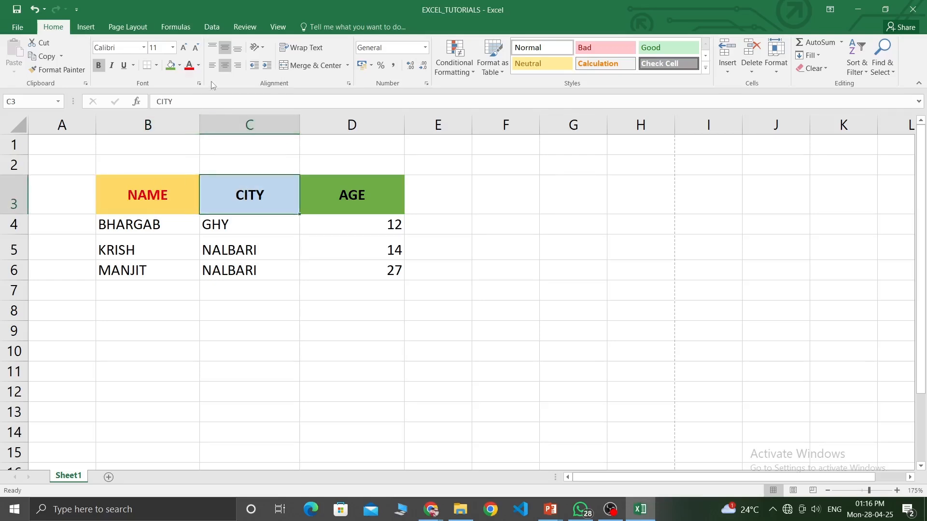
{"action": "left_click", "coordinate": [199, 66]}
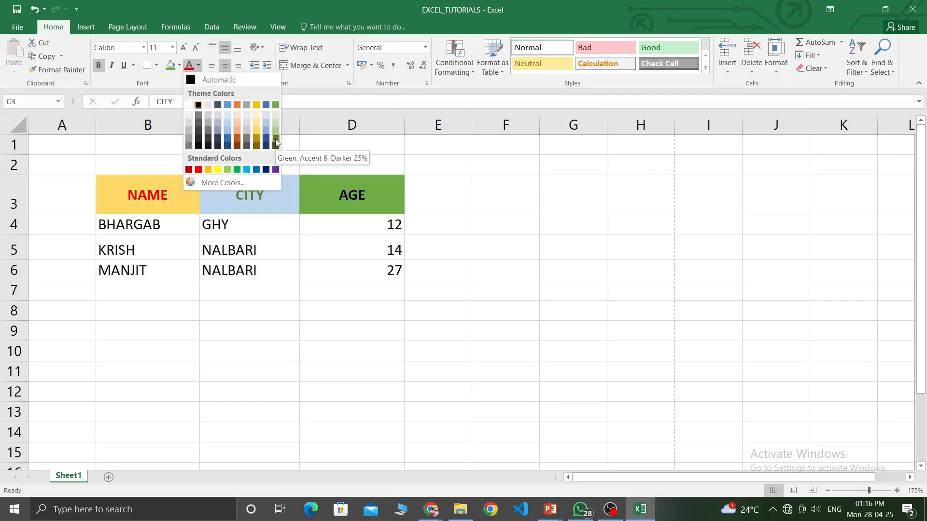
{"action": "left_click", "coordinate": [227, 139]}
- Set the font color of the AGE heading in D3 to standard purple
{"action": "left_click", "coordinate": [356, 194]}
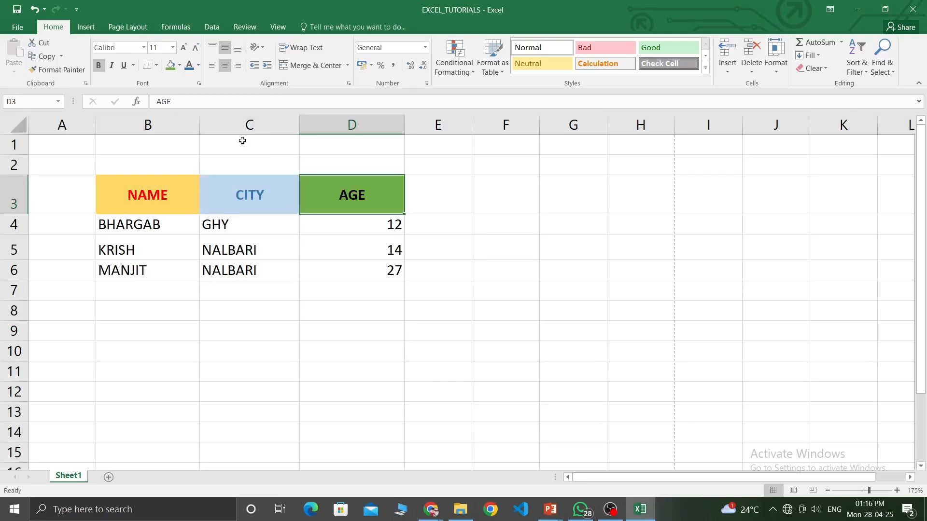
{"action": "left_click", "coordinate": [198, 65]}
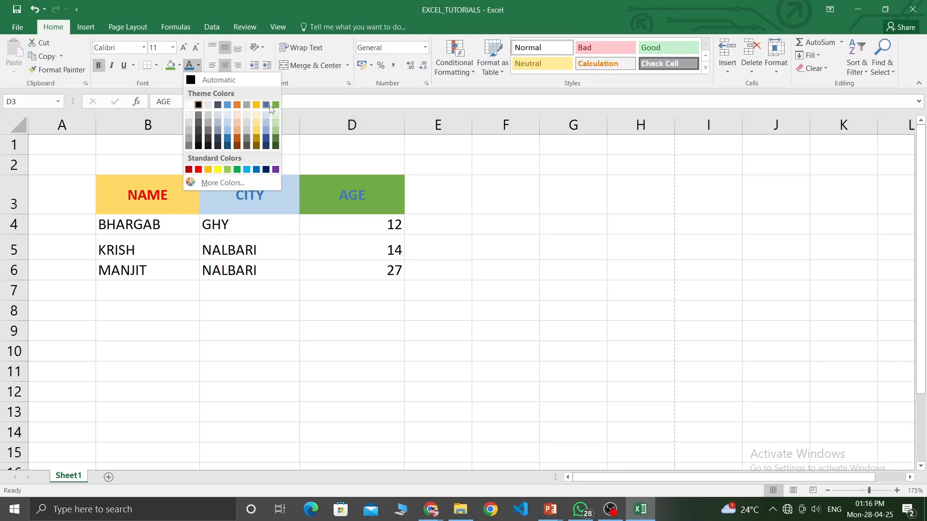
{"action": "left_click", "coordinate": [275, 170]}
{"action": "left_click", "coordinate": [308, 276]}
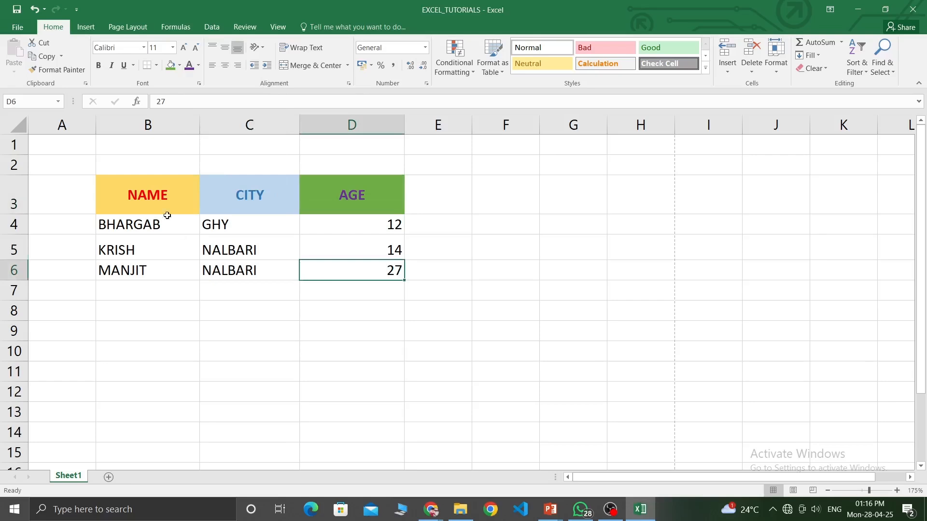
{"action": "left_click_drag", "start_coordinate": [114, 187], "coordinate": [377, 278]}
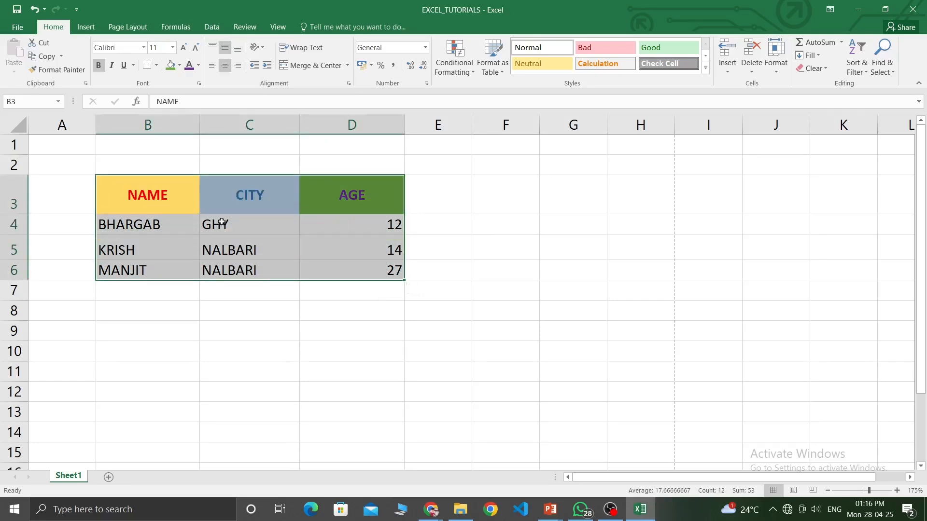
{"action": "left_click", "coordinate": [154, 202]}
{"action": "left_click_drag", "start_coordinate": [149, 183], "coordinate": [360, 271]}
{"action": "left_click", "coordinate": [127, 187]}
{"action": "left_click_drag", "start_coordinate": [127, 187], "coordinate": [398, 263]}
{"action": "left_click_drag", "start_coordinate": [138, 184], "coordinate": [352, 269]}
{"action": "left_click", "coordinate": [186, 230]}
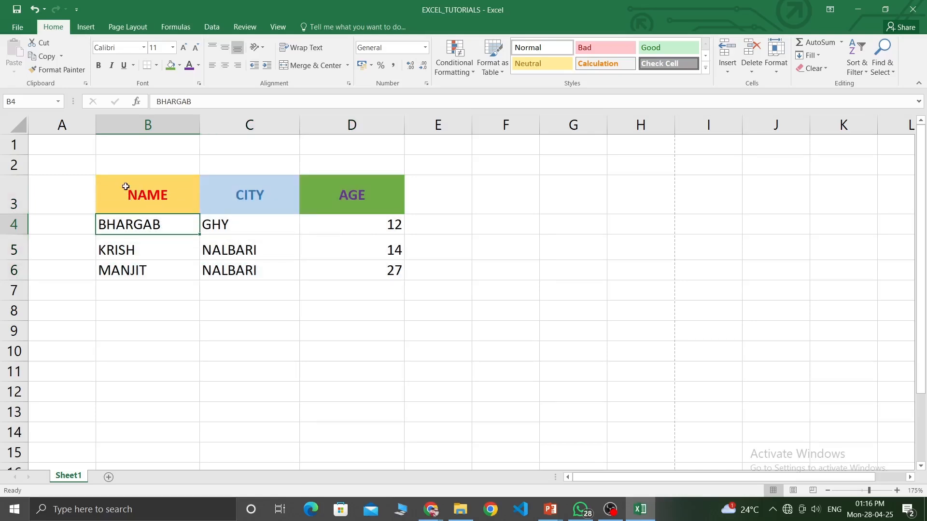
- Set the font of the headings in B3:D3 to Berlin Sans FB
{"action": "left_click_drag", "start_coordinate": [124, 186], "coordinate": [372, 196]}
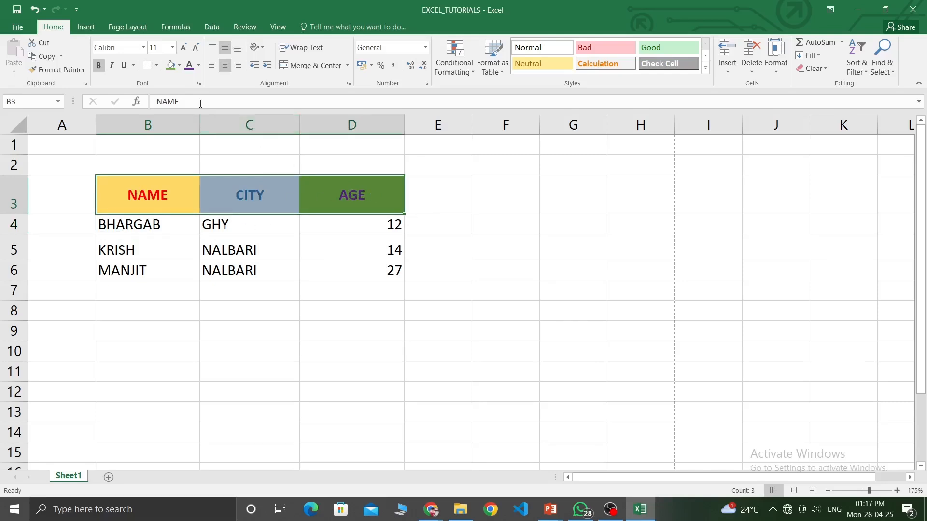
{"action": "left_click", "coordinate": [144, 48]}
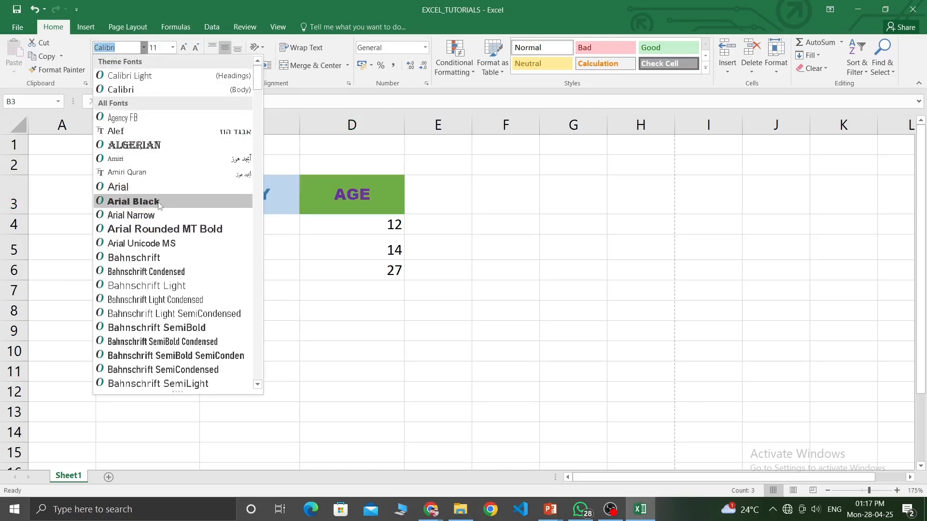
{"action": "scroll", "coordinate": [159, 215], "scroll_direction": "down", "scroll_amount": 6}
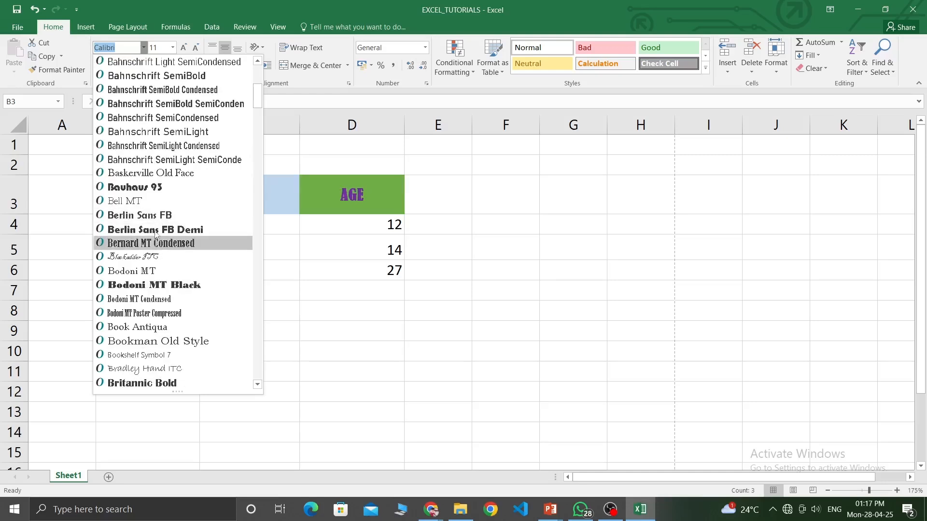
{"action": "left_click", "coordinate": [147, 216]}
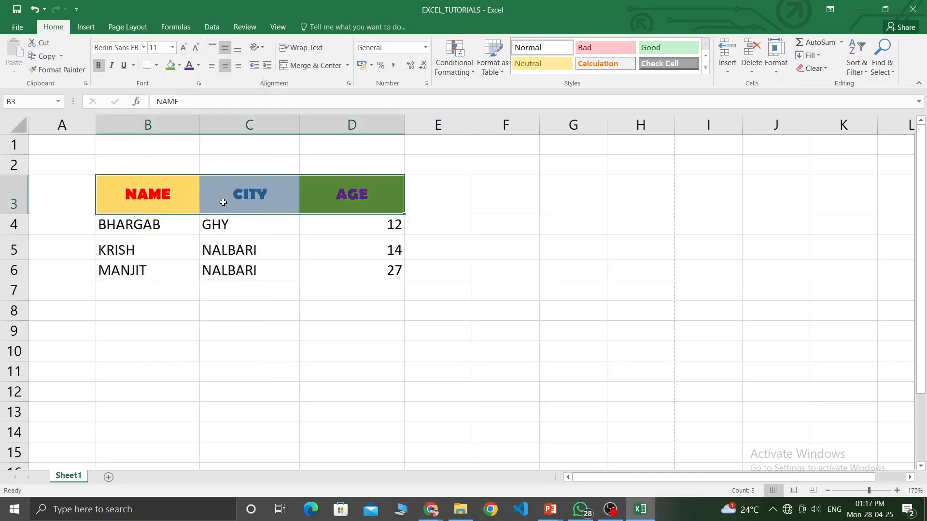
{"action": "left_click", "coordinate": [201, 198]}
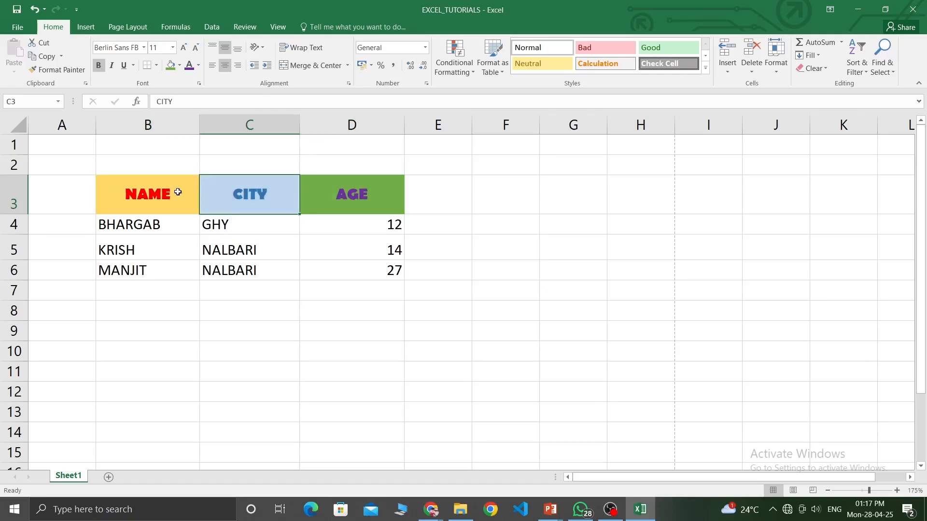
{"action": "left_click", "coordinate": [132, 197]}
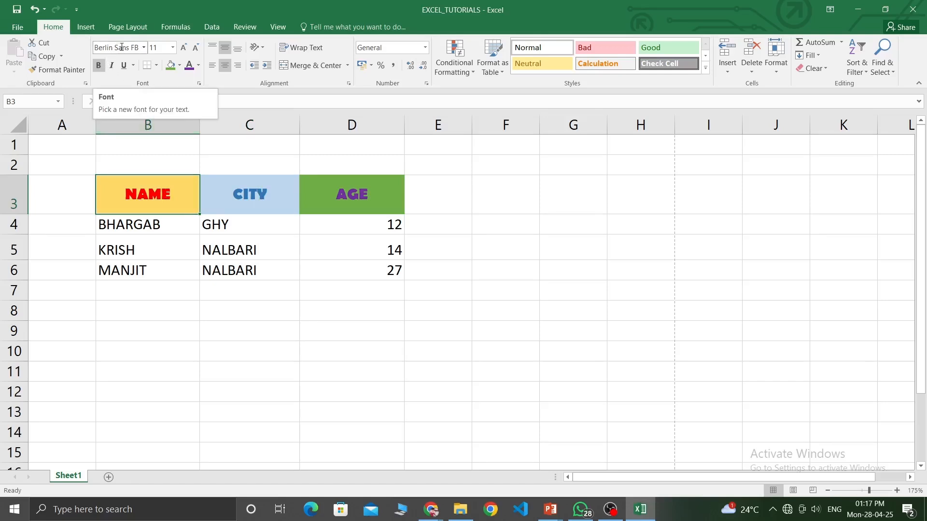
{"action": "left_click", "coordinate": [252, 193]}
{"action": "left_click_drag", "start_coordinate": [141, 202], "coordinate": [359, 204]}
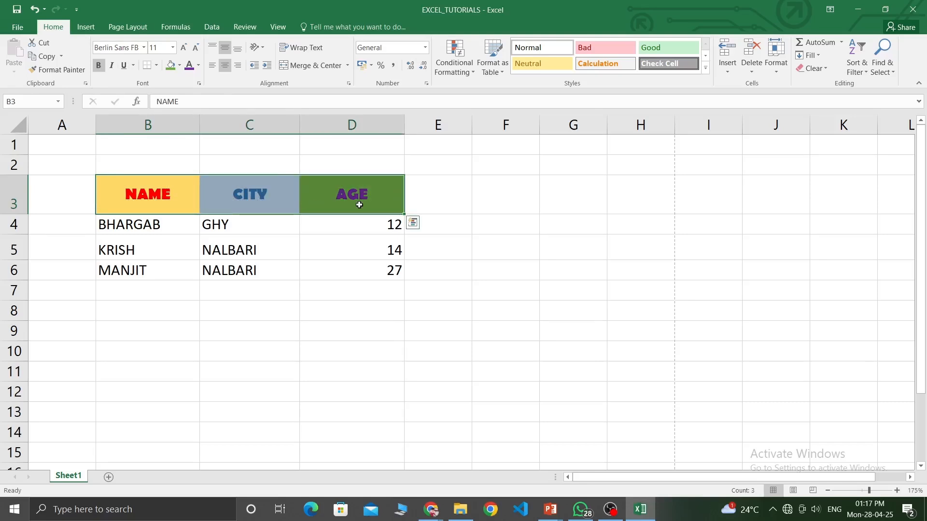
- Try Eras Demi ITC on the records in B4:D6, and set their font to Kristen ITC
{"action": "left_click_drag", "start_coordinate": [111, 227], "coordinate": [357, 274]}
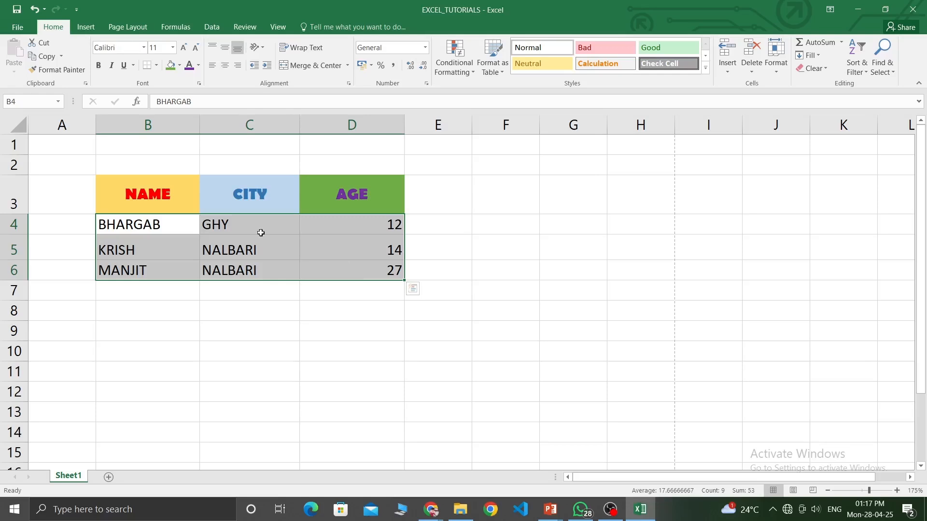
{"action": "left_click", "coordinate": [144, 47]}
{"action": "left_click_drag", "start_coordinate": [257, 77], "coordinate": [259, 164]}
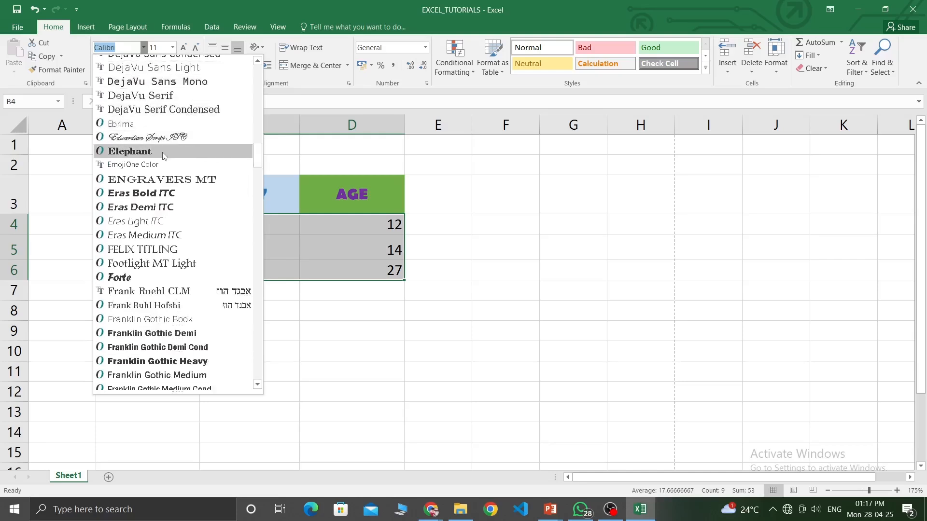
{"action": "left_click", "coordinate": [165, 202]}
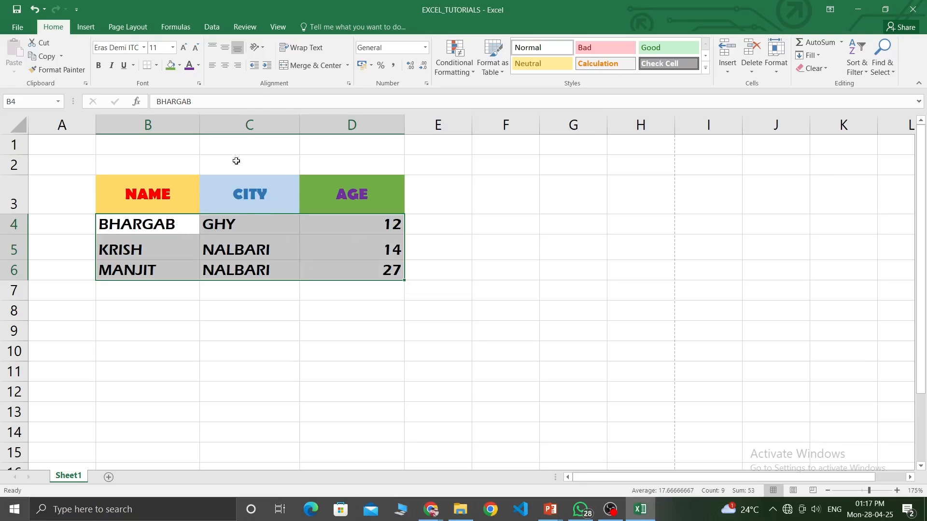
{"action": "left_click", "coordinate": [144, 47]}
{"action": "left_click_drag", "start_coordinate": [259, 141], "coordinate": [261, 199]}
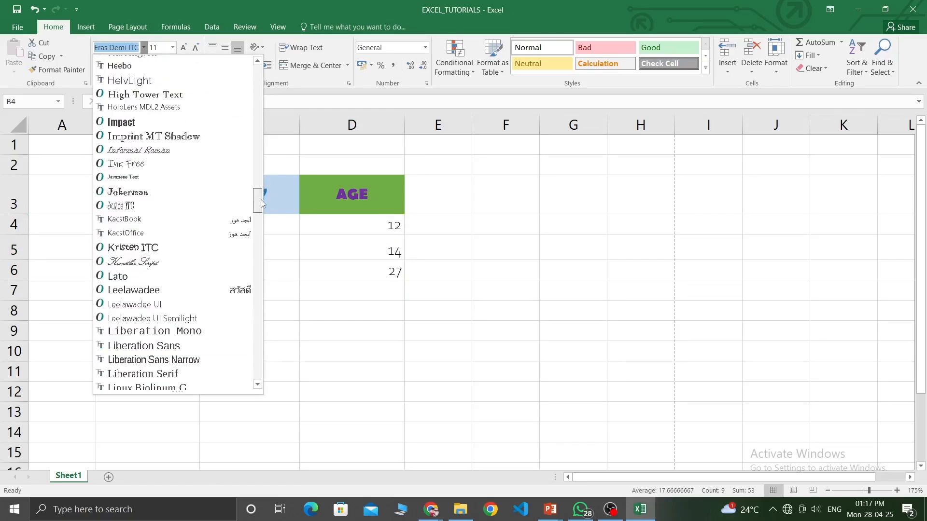
{"action": "left_click", "coordinate": [140, 250]}
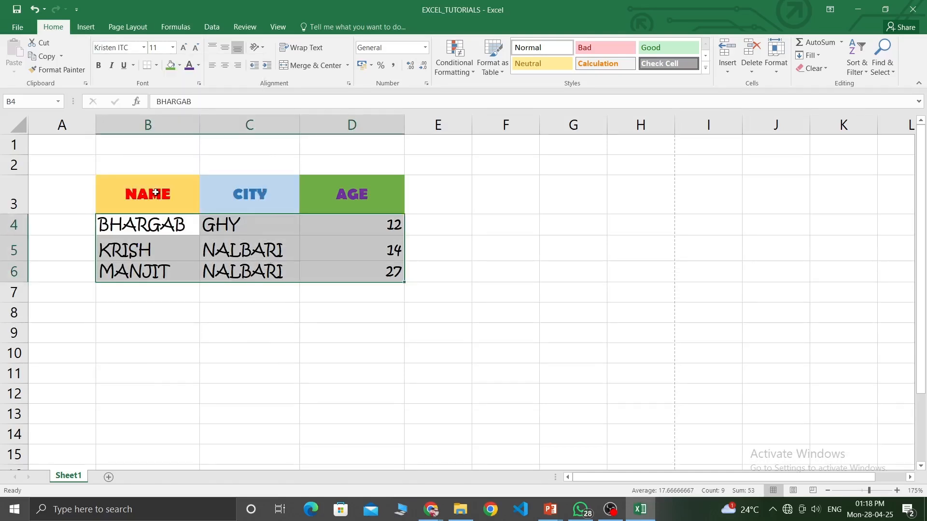
{"action": "left_click_drag", "start_coordinate": [155, 193], "coordinate": [395, 279]}
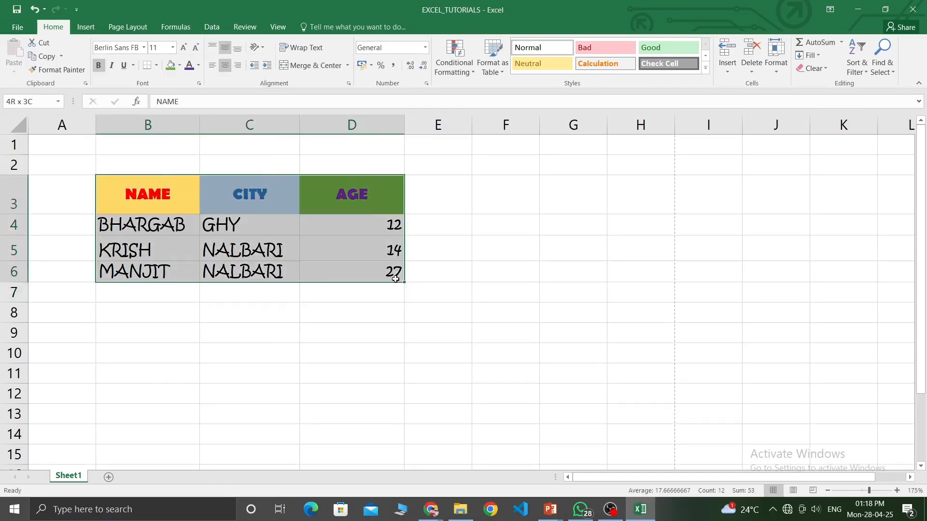
{"action": "left_click", "coordinate": [339, 295]}
{"action": "left_click_drag", "start_coordinate": [130, 182], "coordinate": [395, 275]}
{"action": "left_click", "coordinate": [128, 185]}
{"action": "left_click_drag", "start_coordinate": [128, 185], "coordinate": [369, 271]}
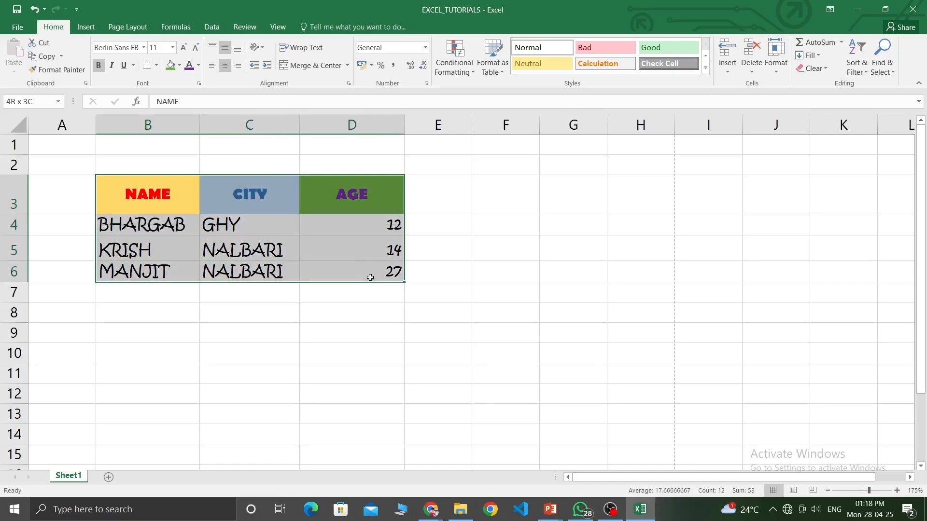
{"action": "left_click", "coordinate": [11, 22]}
{"action": "key", "text": "Escape"}
{"action": "left_click", "coordinate": [163, 207]}
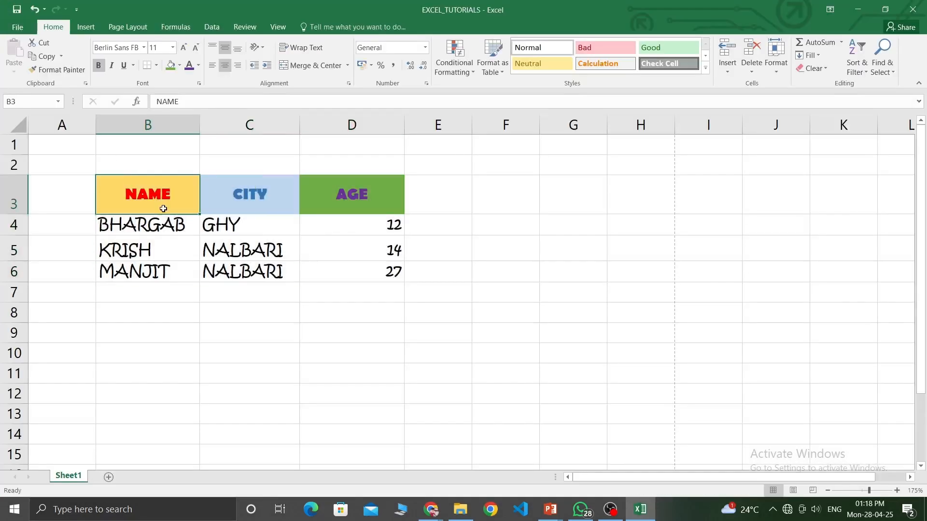
- Check in the print preview how the table looks without borders, and return to the worksheet
{"action": "left_click", "coordinate": [3, 29]}
{"action": "left_click", "coordinate": [27, 153]}
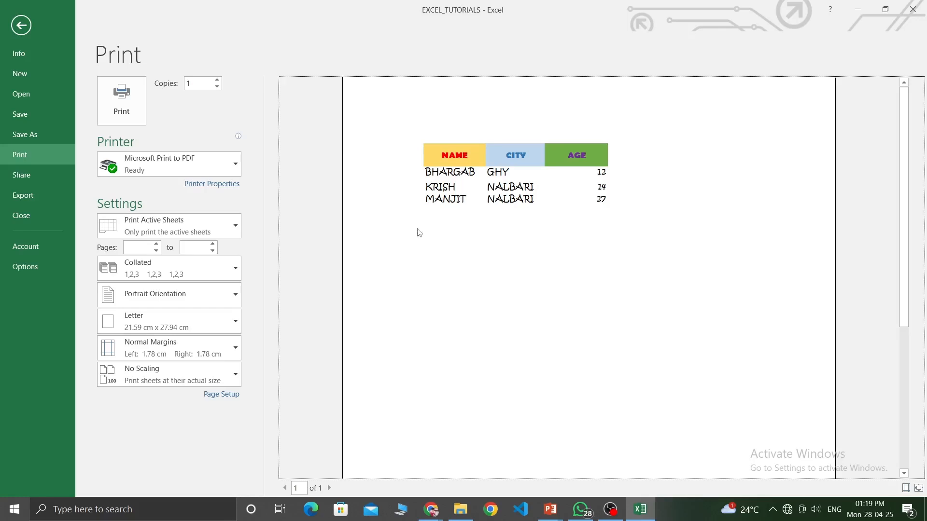
{"action": "left_click", "coordinate": [12, 27]}
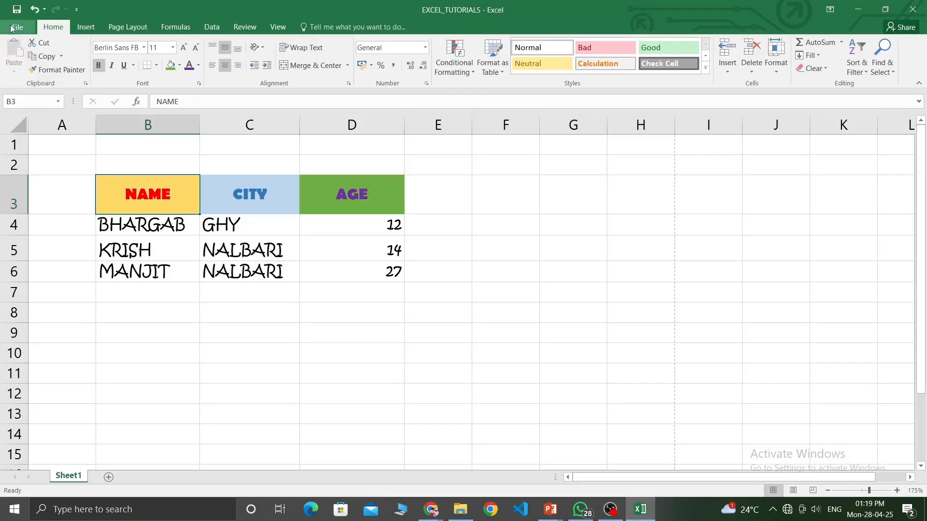
- Apply All Borders to the whole table in B3:D6
{"action": "left_click", "coordinate": [182, 225]}
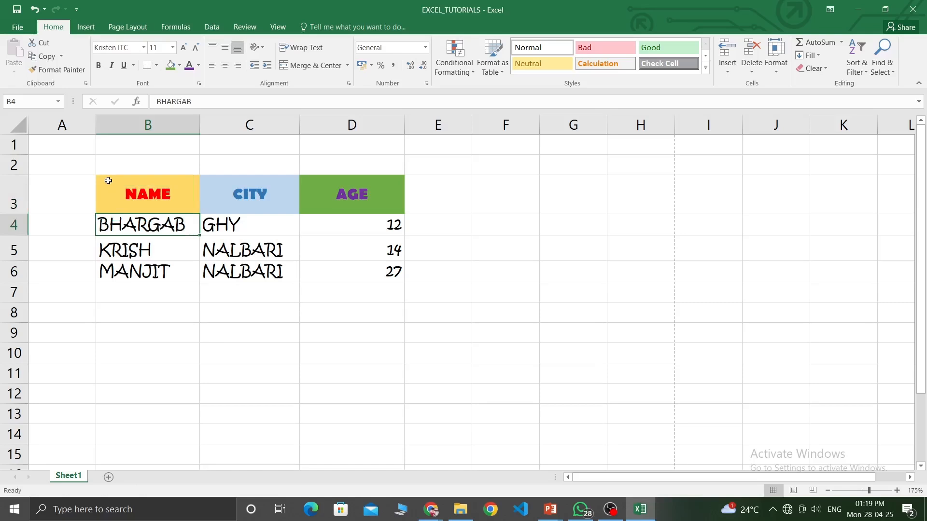
{"action": "left_click_drag", "start_coordinate": [108, 181], "coordinate": [404, 275]}
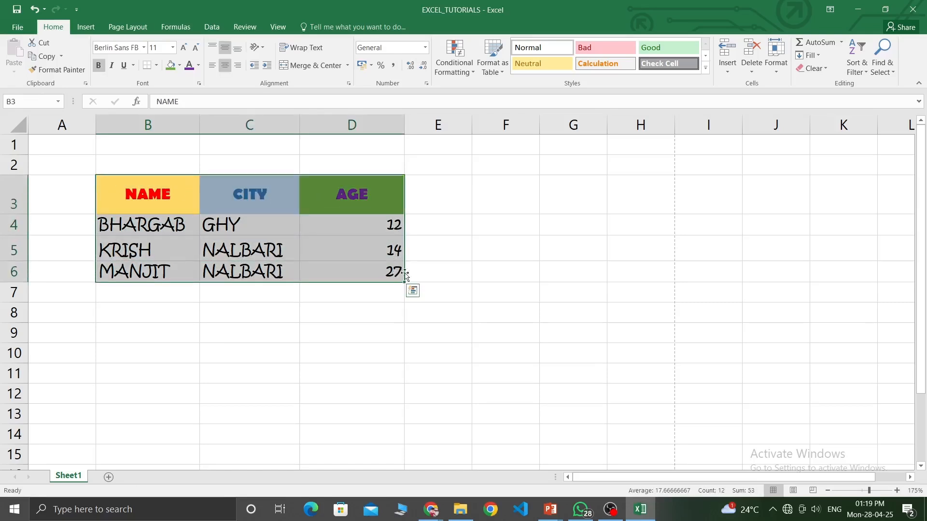
{"action": "left_click_drag", "start_coordinate": [120, 182], "coordinate": [378, 278]}
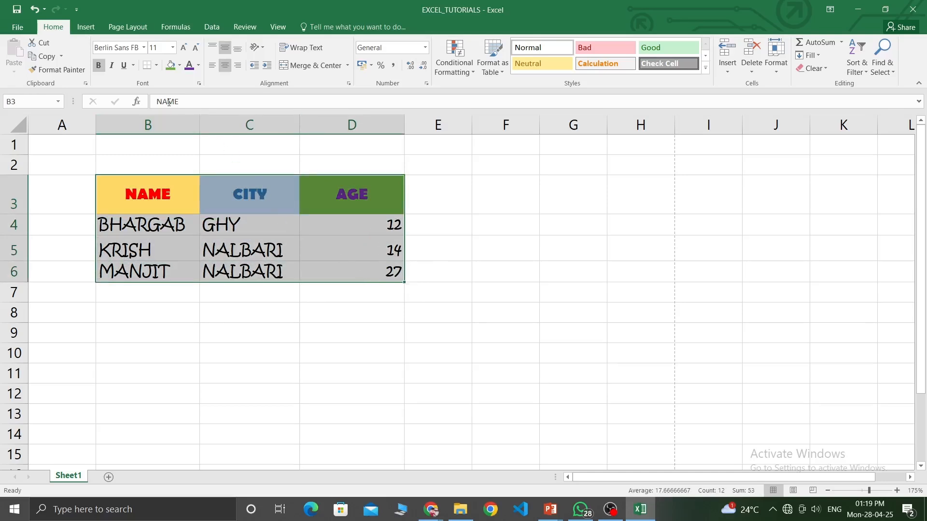
{"action": "left_click", "coordinate": [157, 66]}
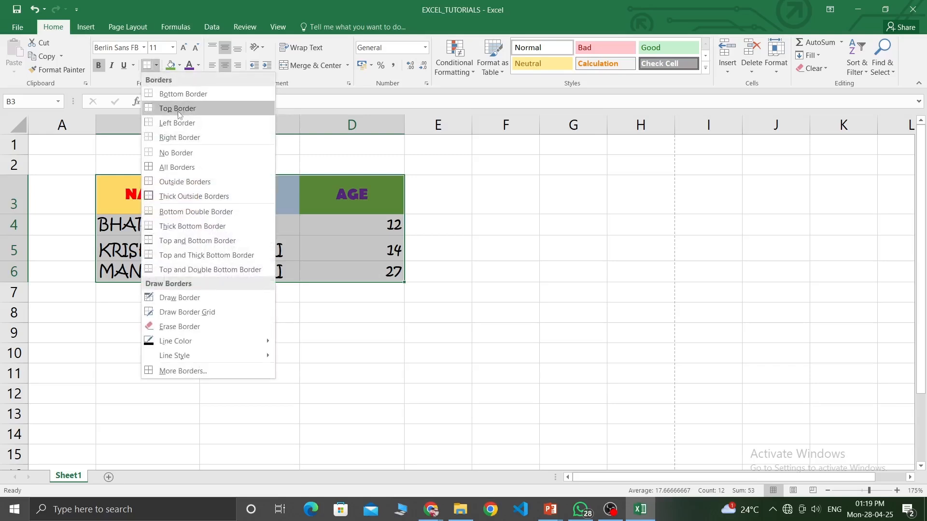
{"action": "left_click", "coordinate": [204, 169]}
{"action": "left_click", "coordinate": [254, 336]}
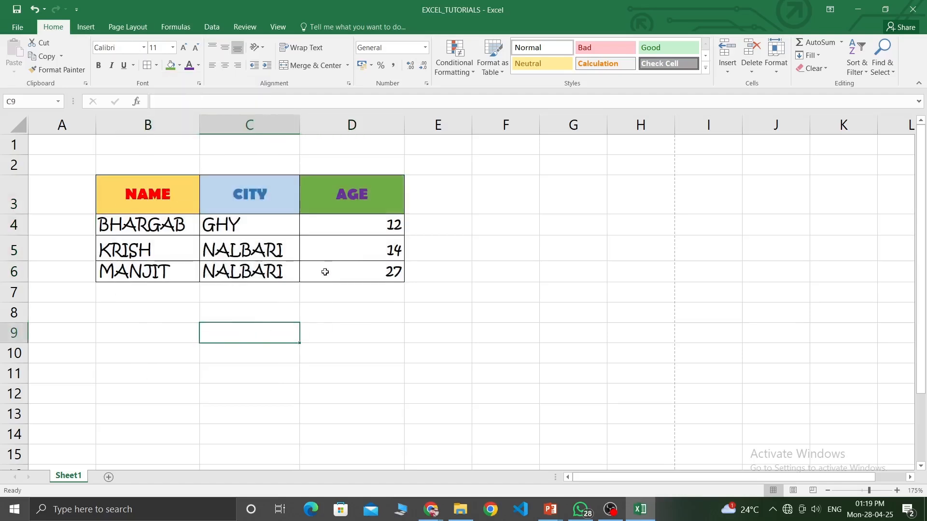
{"action": "left_click_drag", "start_coordinate": [115, 163], "coordinate": [358, 328]}
{"action": "left_click", "coordinate": [119, 163]}
{"action": "left_click_drag", "start_coordinate": [119, 163], "coordinate": [411, 331]}
{"action": "left_click", "coordinate": [391, 300]}
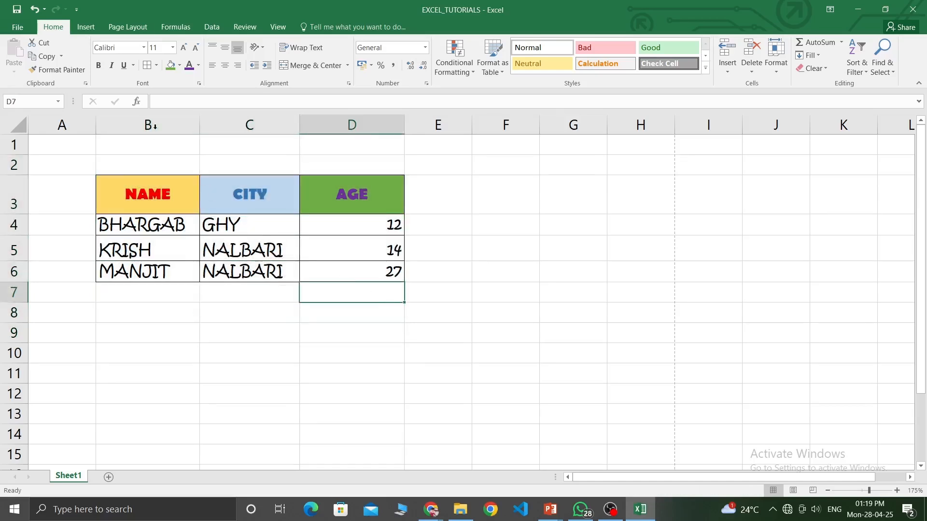
- Open the print preview to examine the table's borders
{"action": "left_click", "coordinate": [26, 30]}
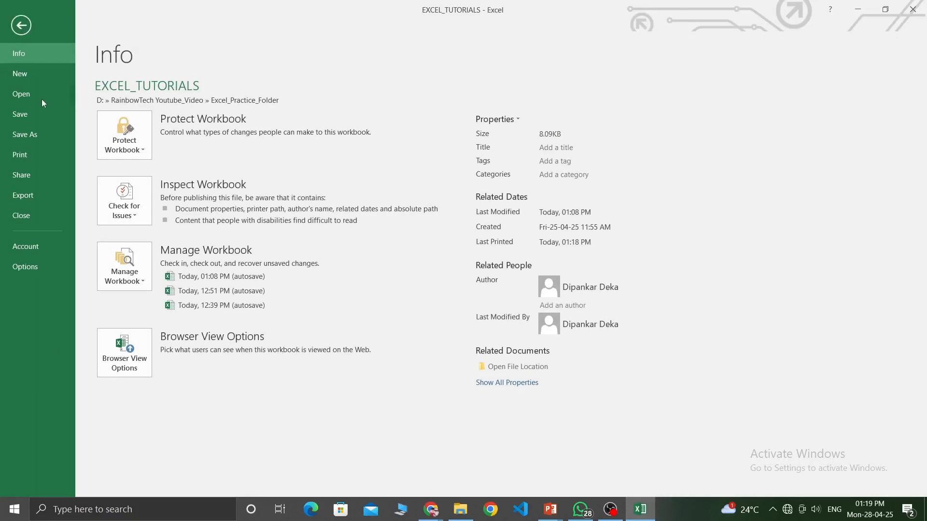
{"action": "left_click", "coordinate": [53, 155]}
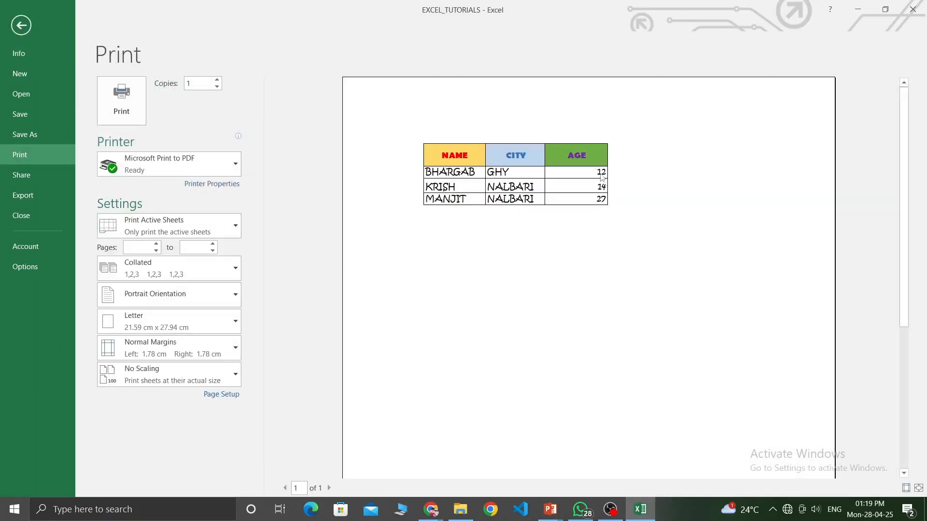